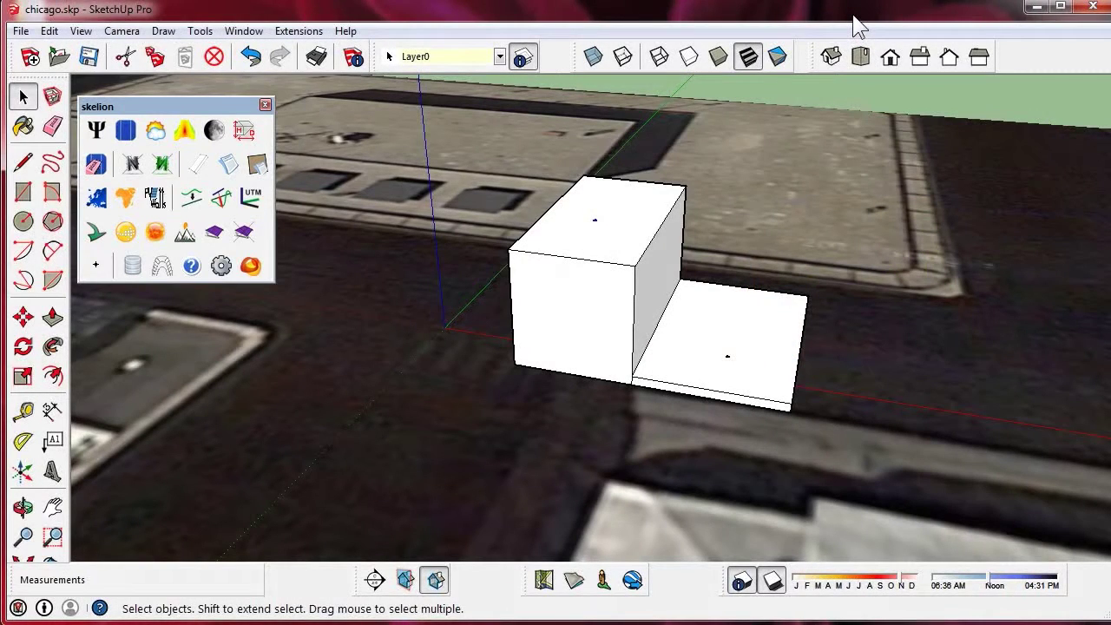
- Open Skelion's meteorological data settings, scroll through them, and close the window
left_click(156, 130)
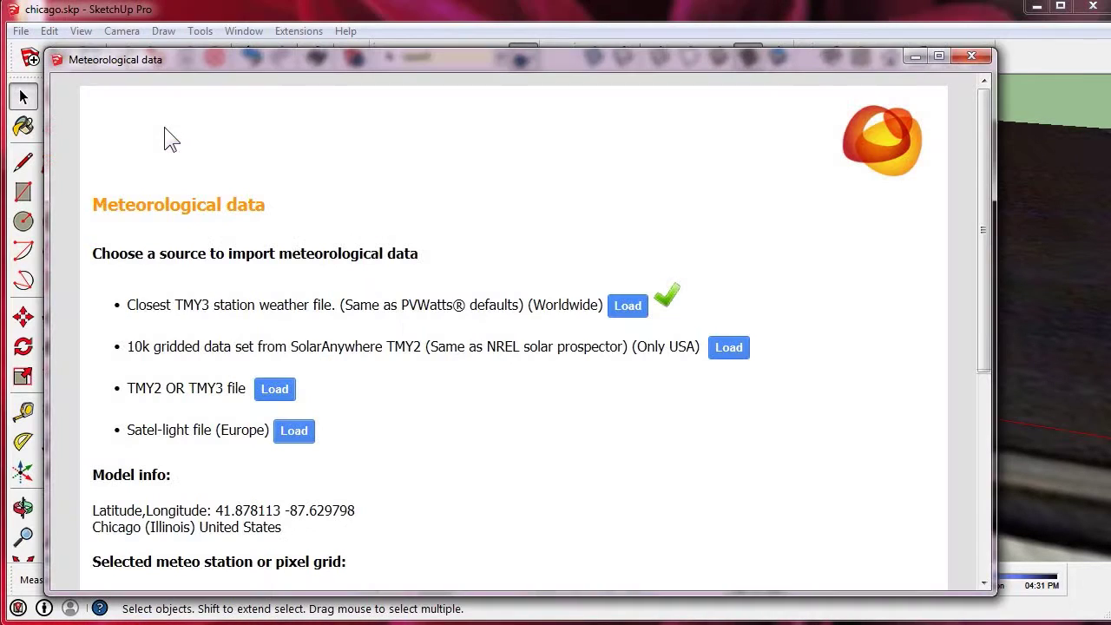
scroll(361, 401, "down", 1)
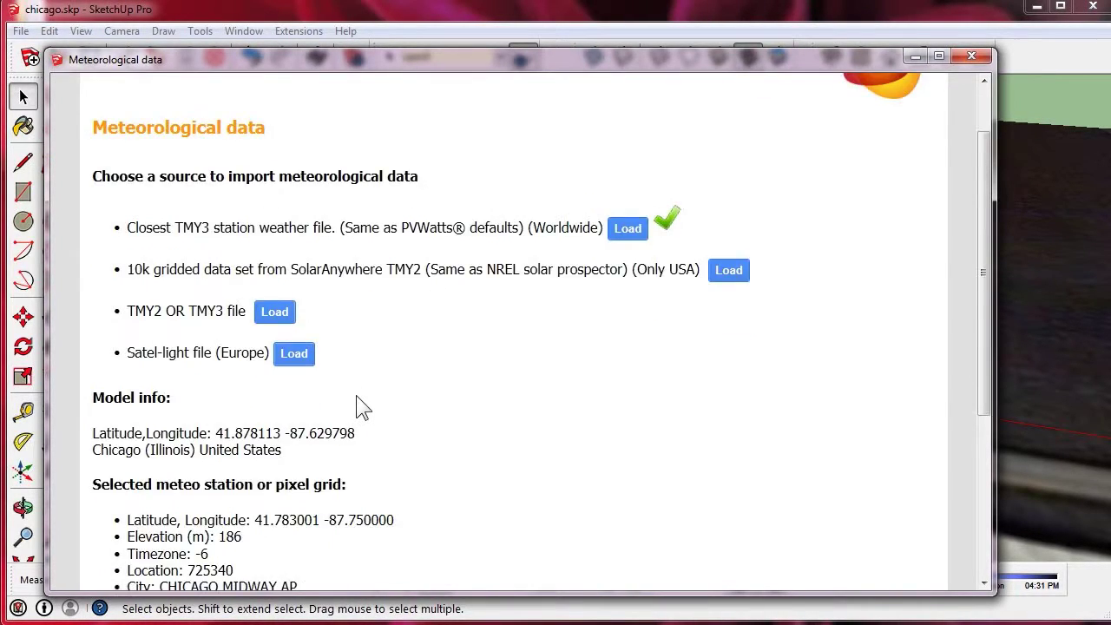
scroll(359, 406, "down", 1)
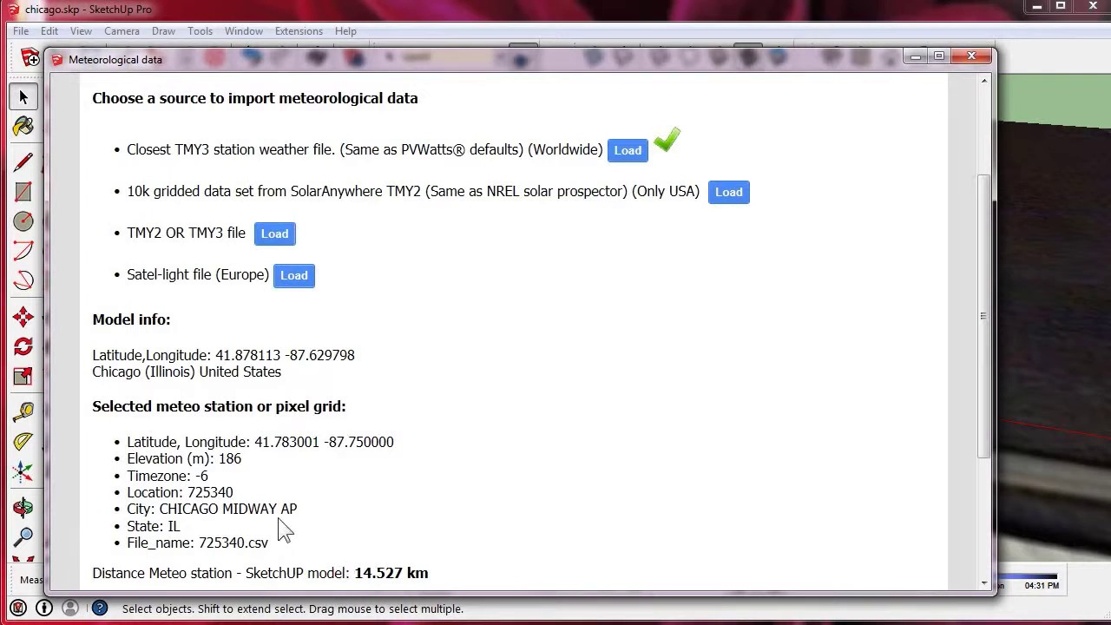
left_click(985, 56)
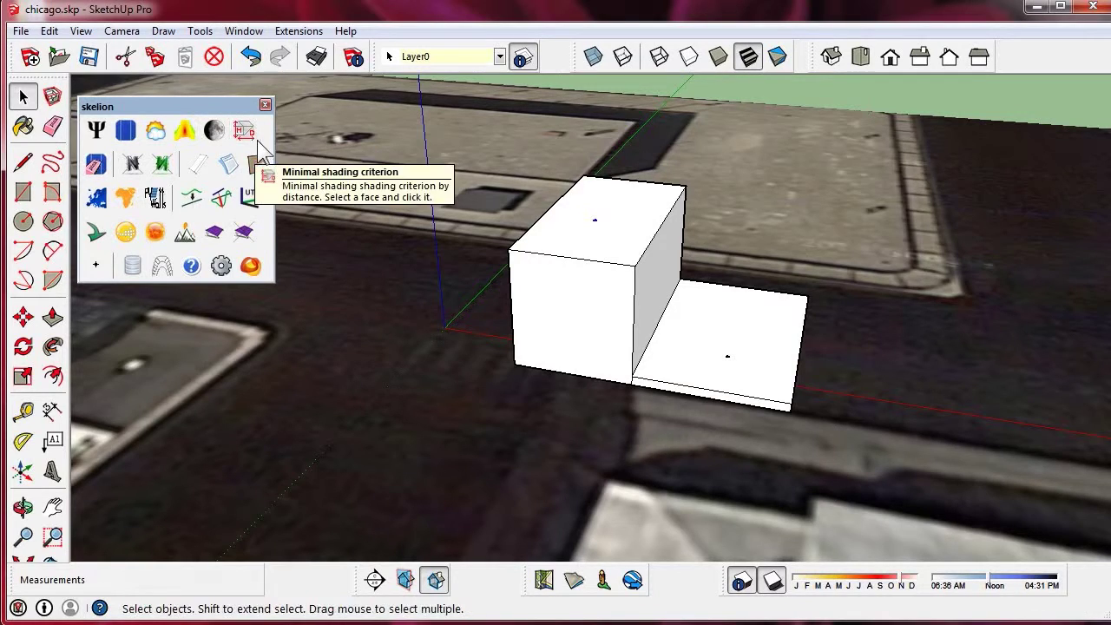
- Open the Optimum orientation window, then deselect and reselect all hour cells in the grid
left_click(182, 132)
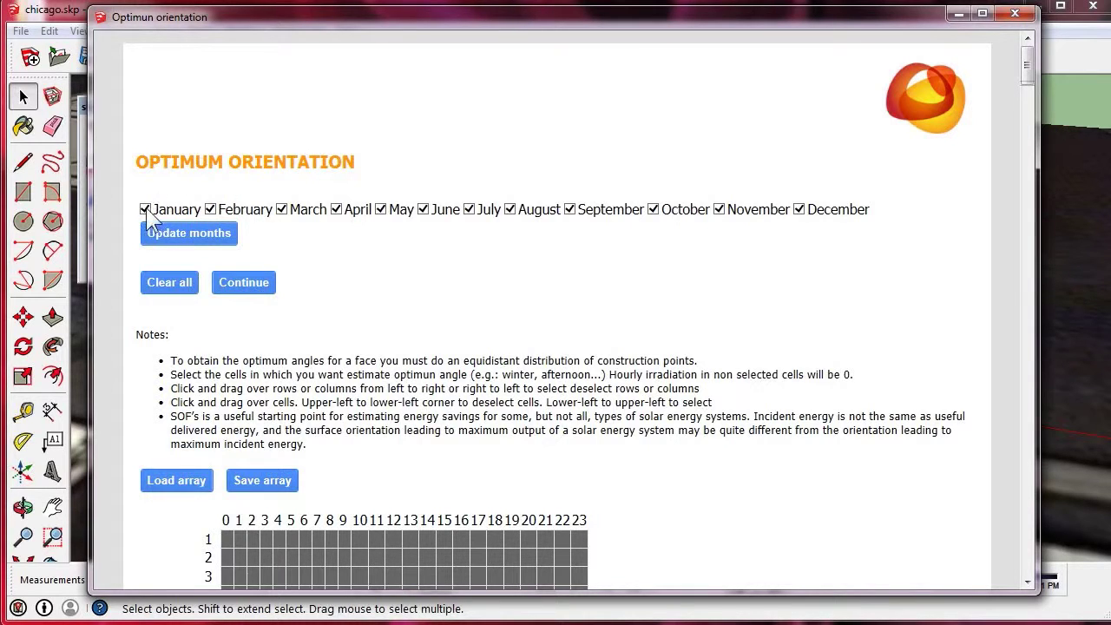
left_click(186, 236)
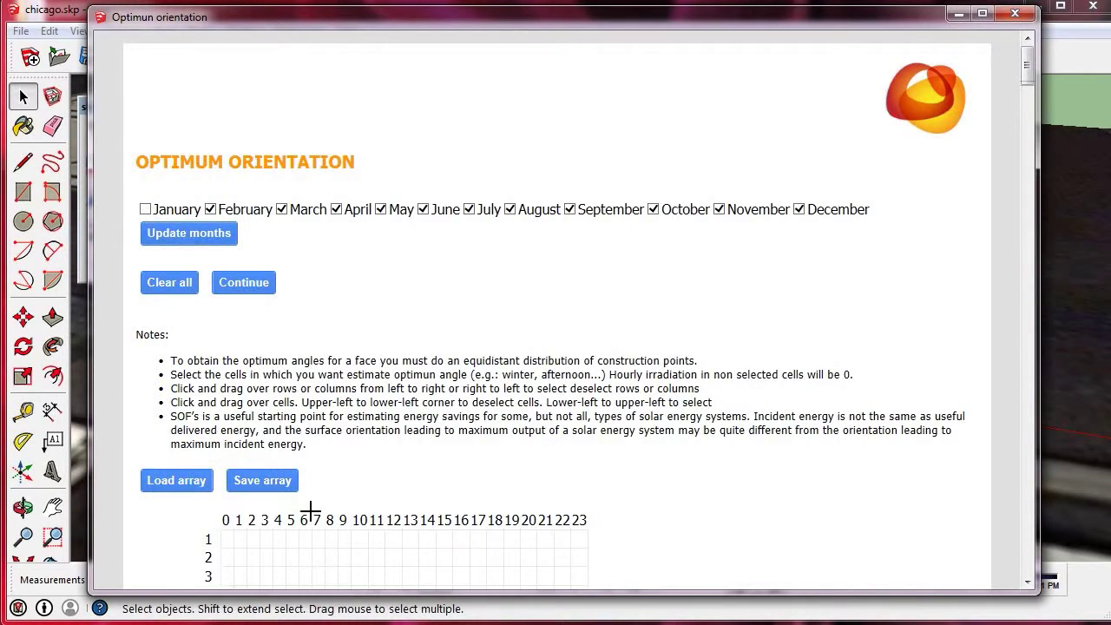
scroll(292, 434, "down", 7)
scroll(291, 427, "up", 6)
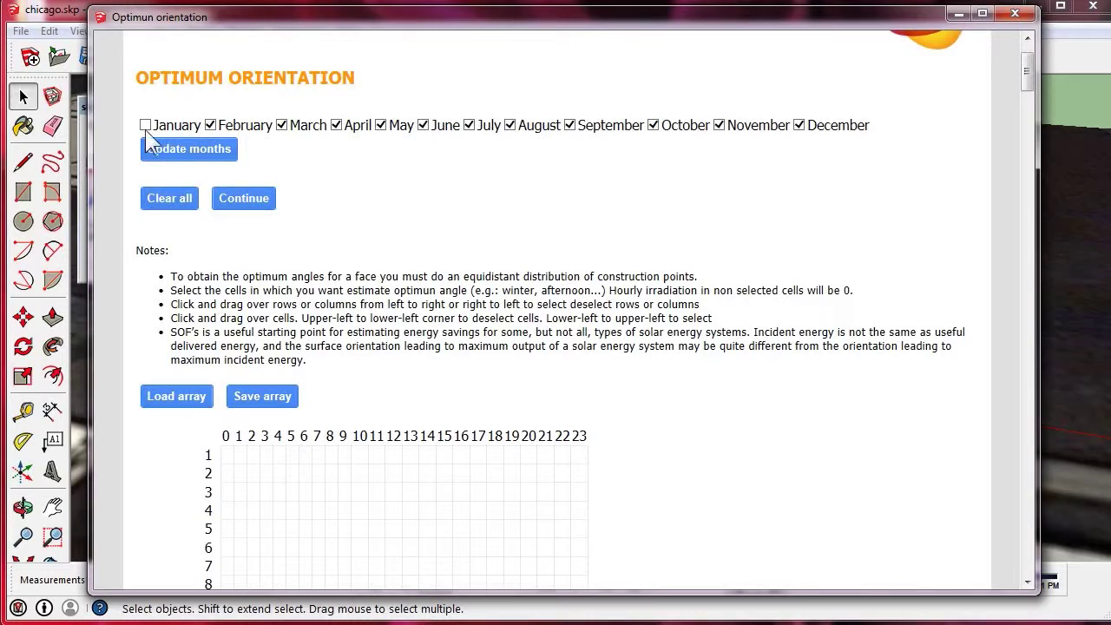
left_click(198, 152)
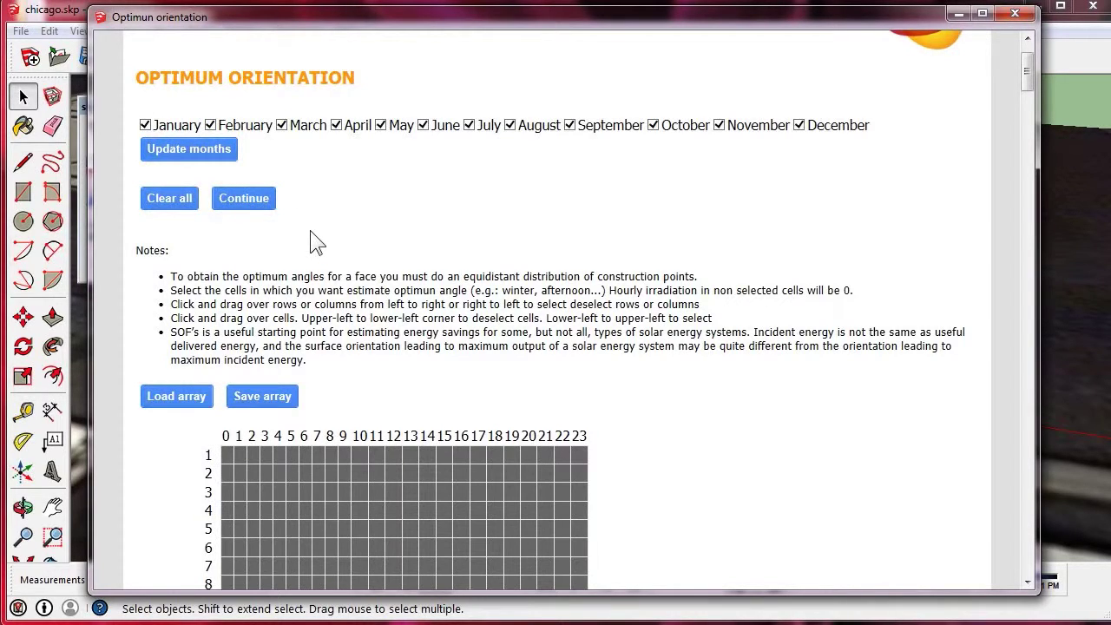
scroll(312, 237, "down", 2)
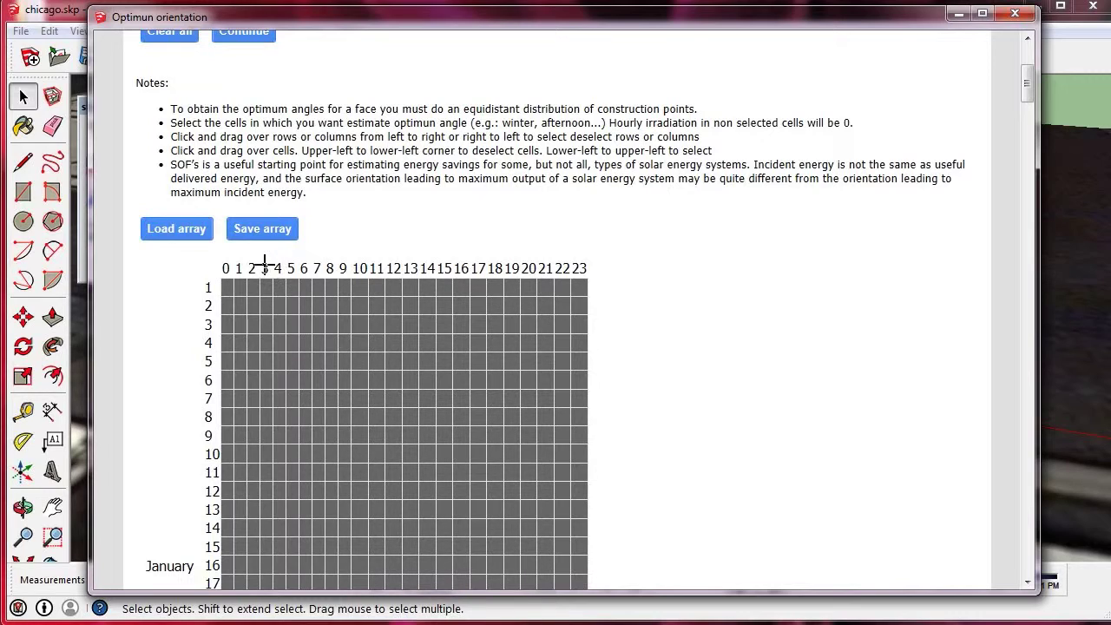
- Toggle hour columns 3–4, rows 2–3 and the hours 4–8 block off and back on
left_click(265, 265)
left_click(277, 264)
left_click_drag(208, 328, 205, 303)
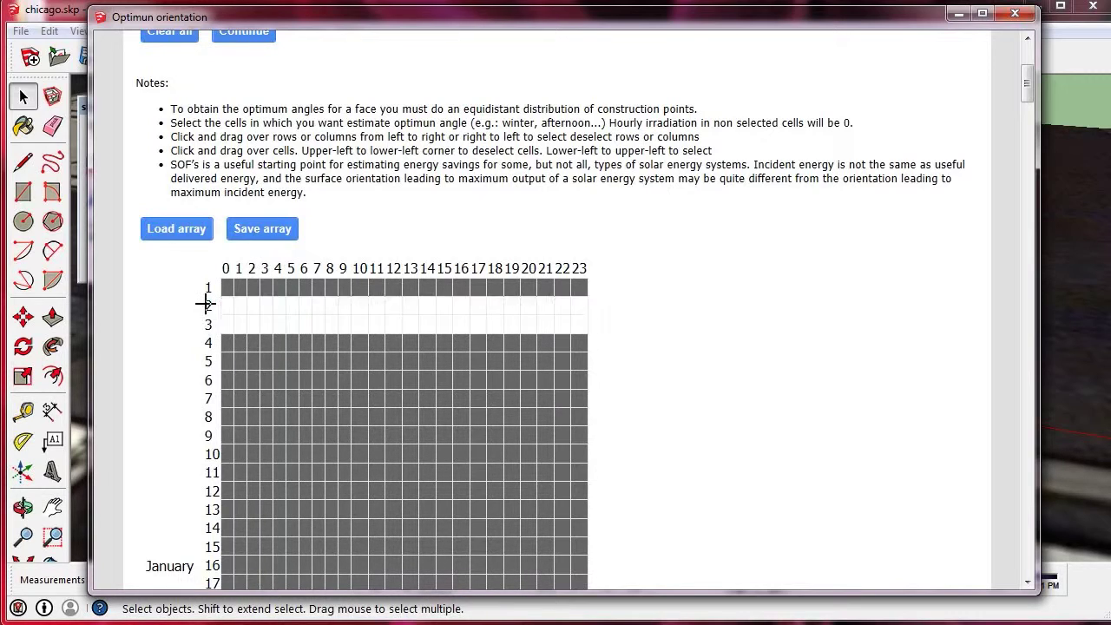
left_click(214, 325)
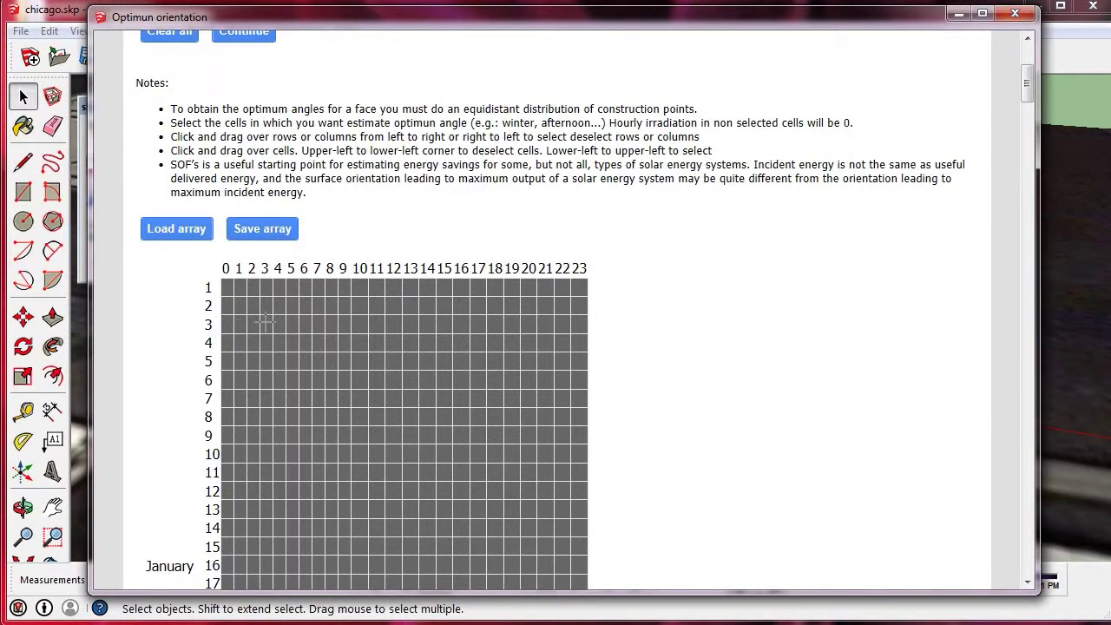
left_click_drag(328, 378, 274, 317)
left_click(328, 384)
scroll(311, 356, "up", 1)
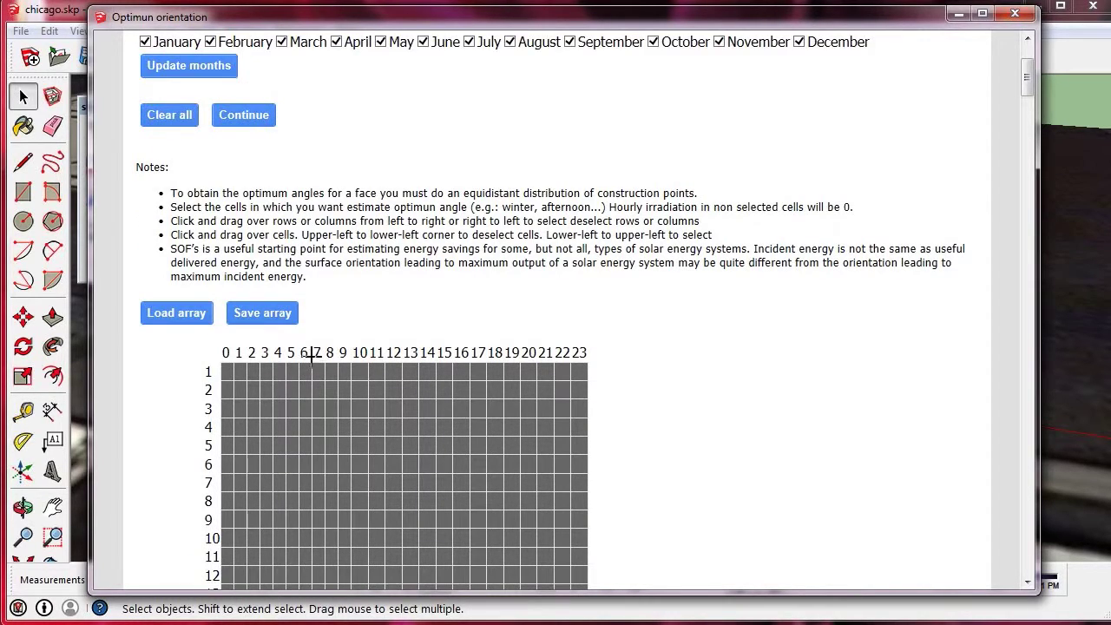
- Save the hour grid as array.csv, check it beside chicago.skp in Explorer, and return
left_click(276, 317)
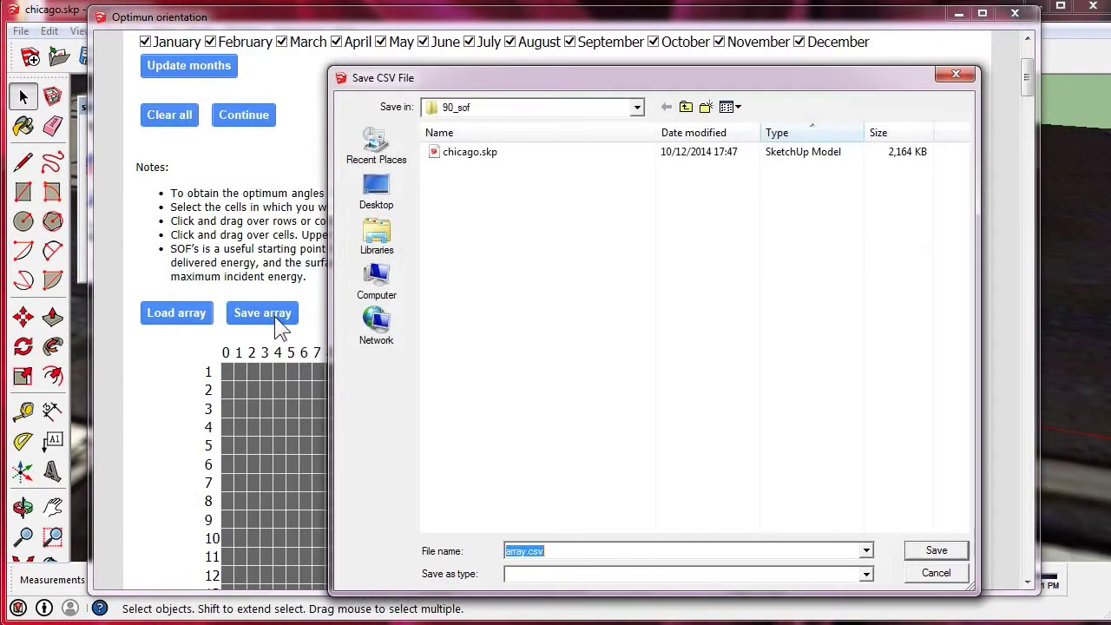
left_click(940, 547)
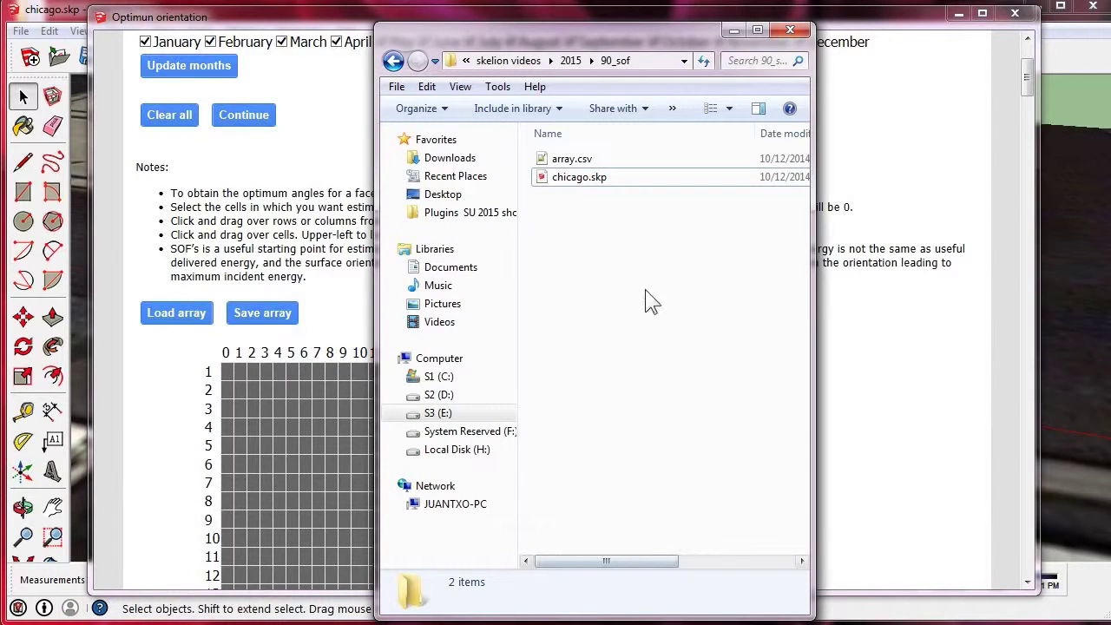
left_click(584, 158)
left_click(310, 227)
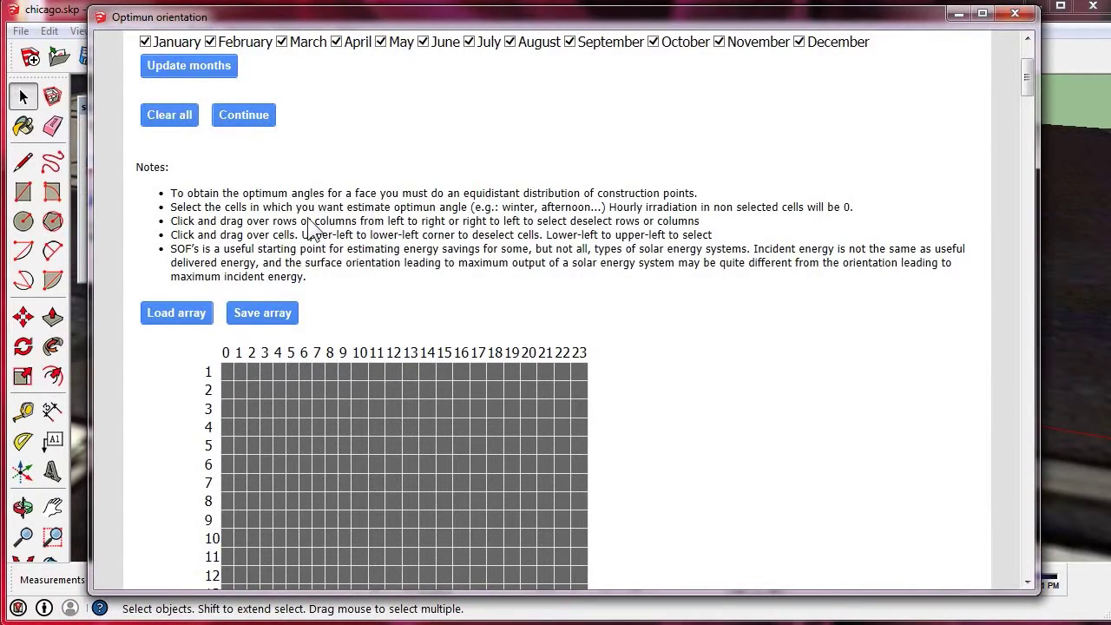
- Run the calculation, highlight azimuth 181.79 and tilt 36.02, and move the results window down
left_click(259, 118)
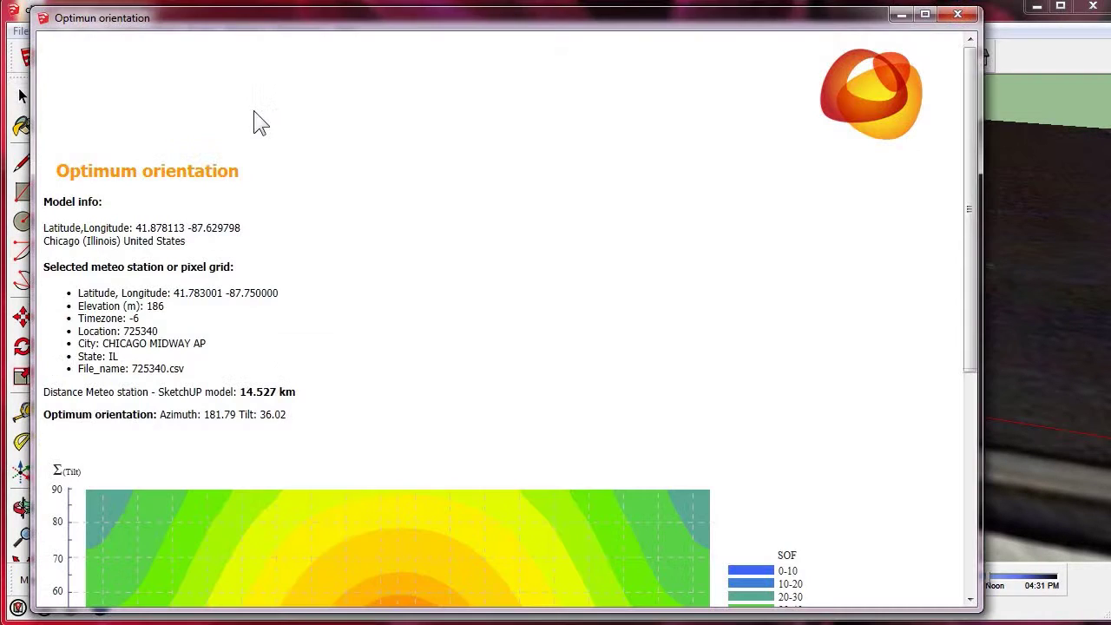
scroll(423, 220, "down", 3)
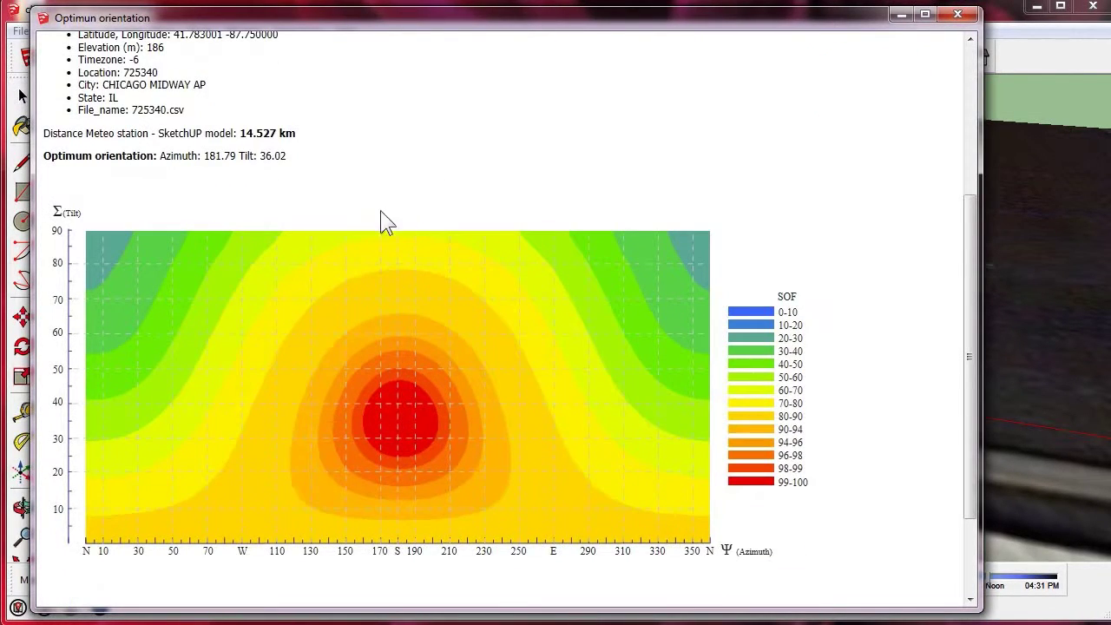
left_click_drag(203, 157, 306, 161)
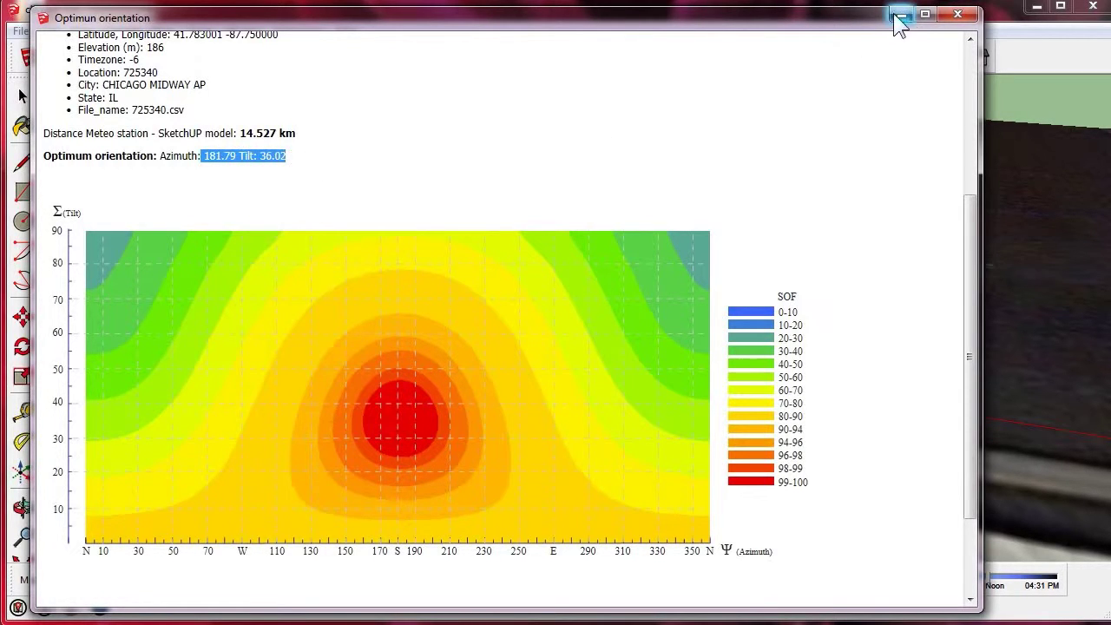
mouse_move(847, 28)
left_mouse_down()
mouse_move(982, 331)
mouse_move(982, 422)
left_mouse_up()
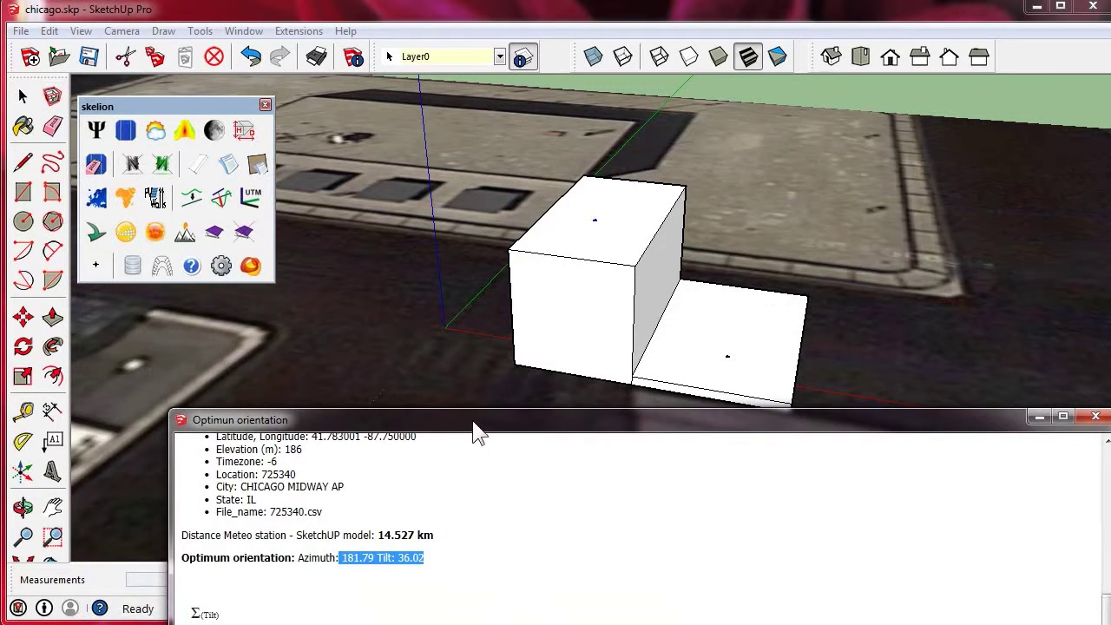
- Select the lower roof face, set the sun time so the taller box shades it, and recalculate SOF
left_click(22, 96)
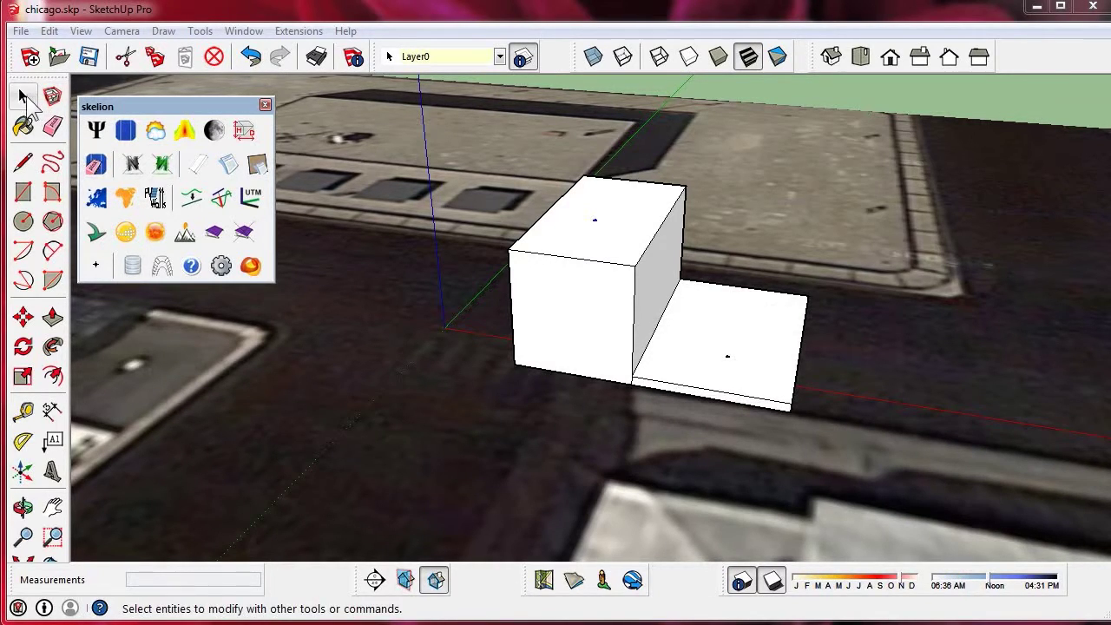
left_click_drag(698, 345, 777, 377)
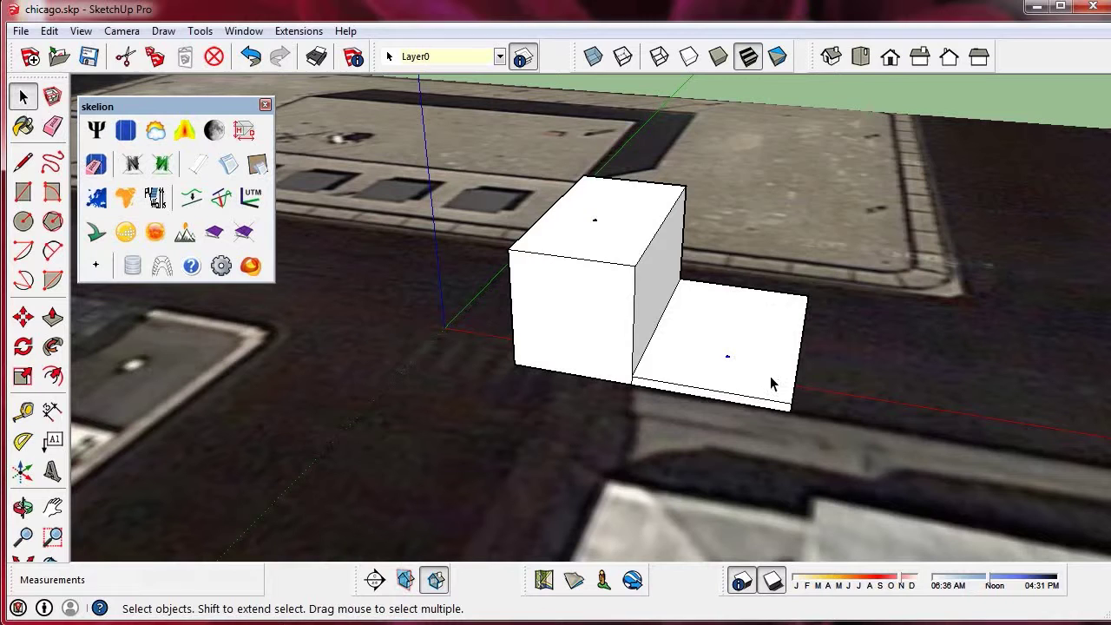
left_click_drag(992, 588, 1027, 588)
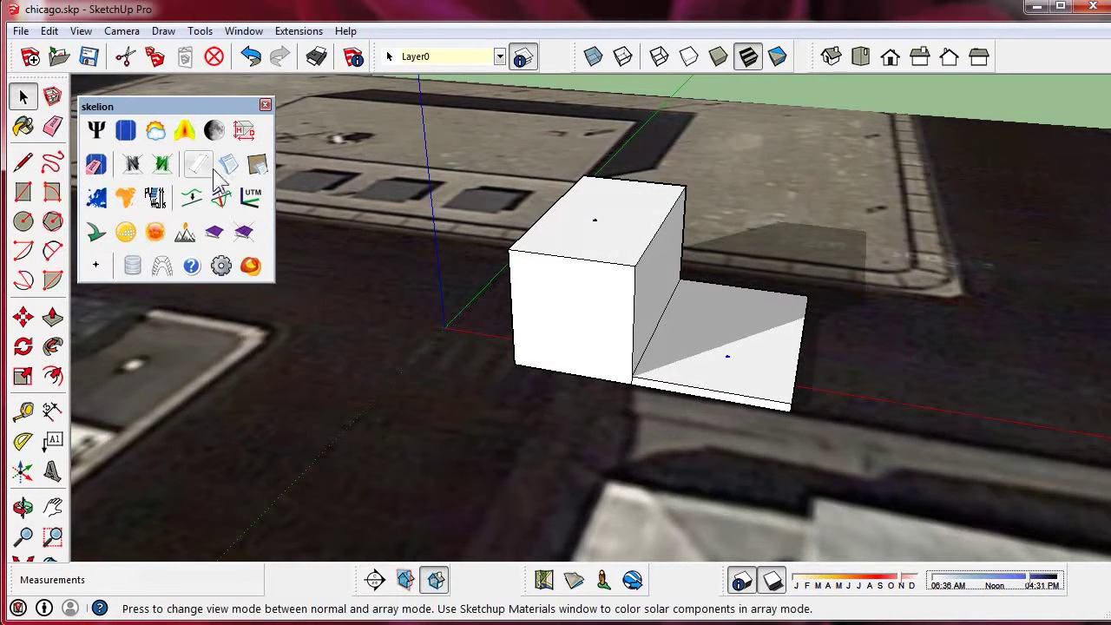
left_click(184, 132)
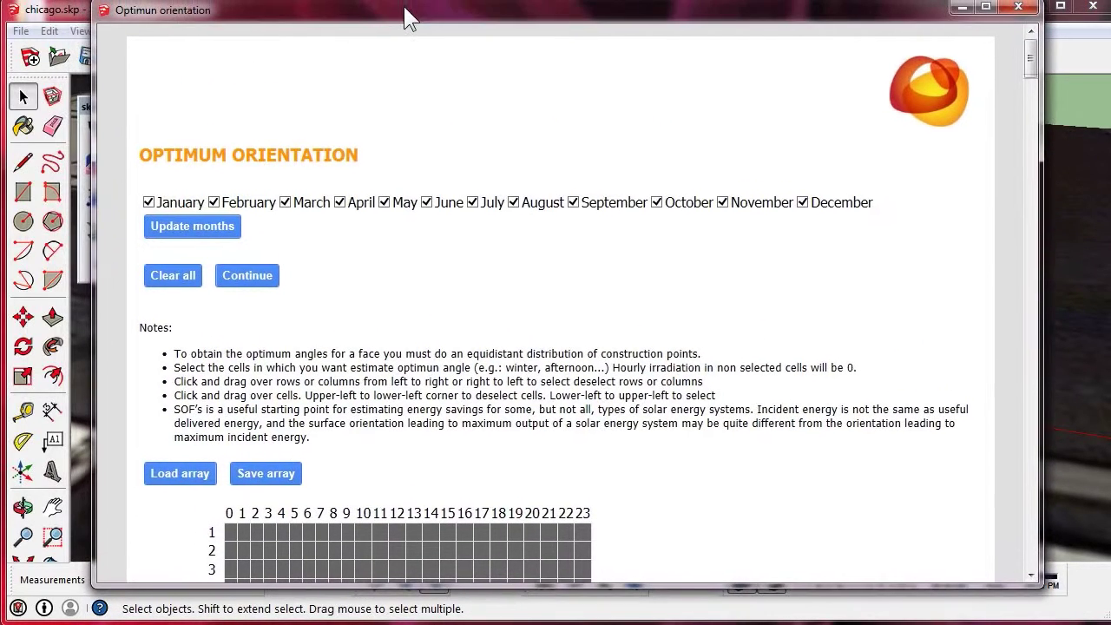
left_click(247, 275)
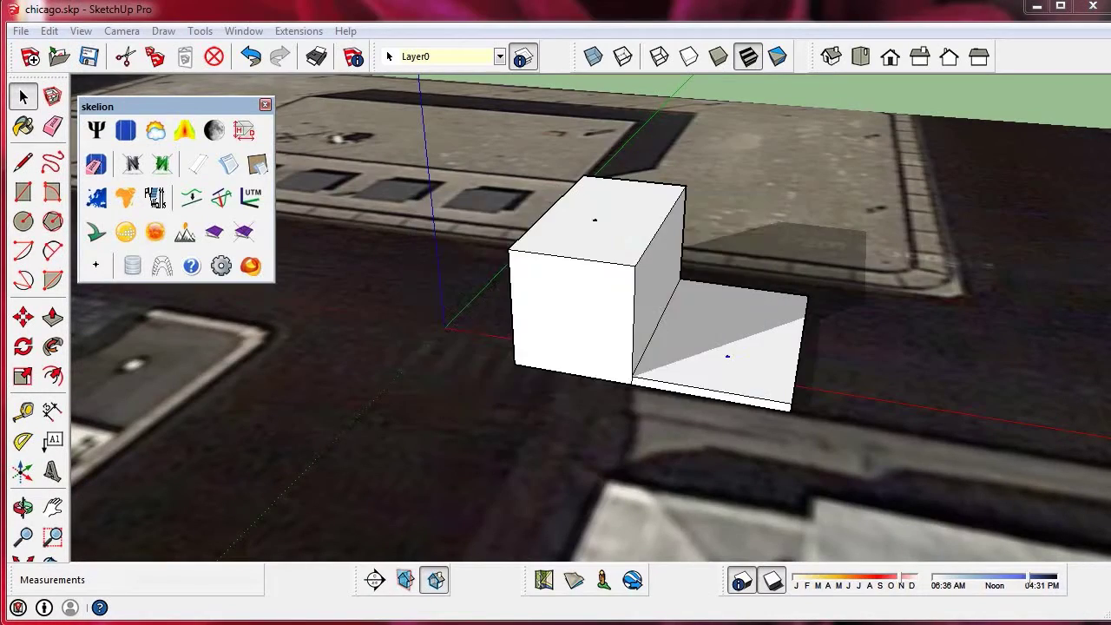
- Highlight the new azimuth 156.09 / tilt 41.24 result and place the 181.79 result beside it
scroll(248, 322, "down", 3)
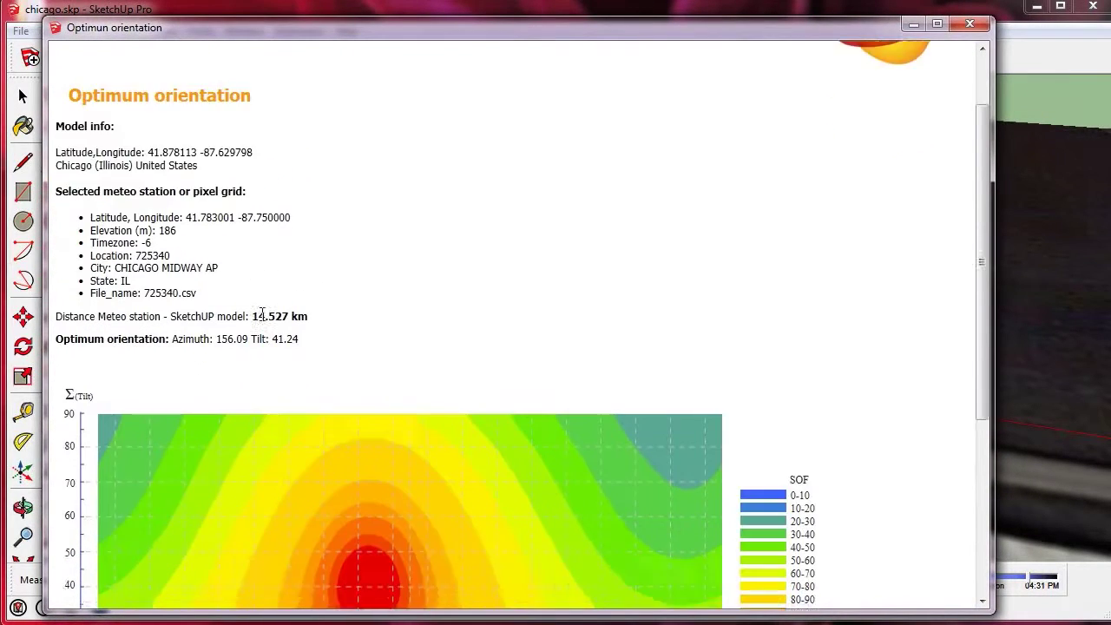
left_click_drag(172, 168, 297, 172)
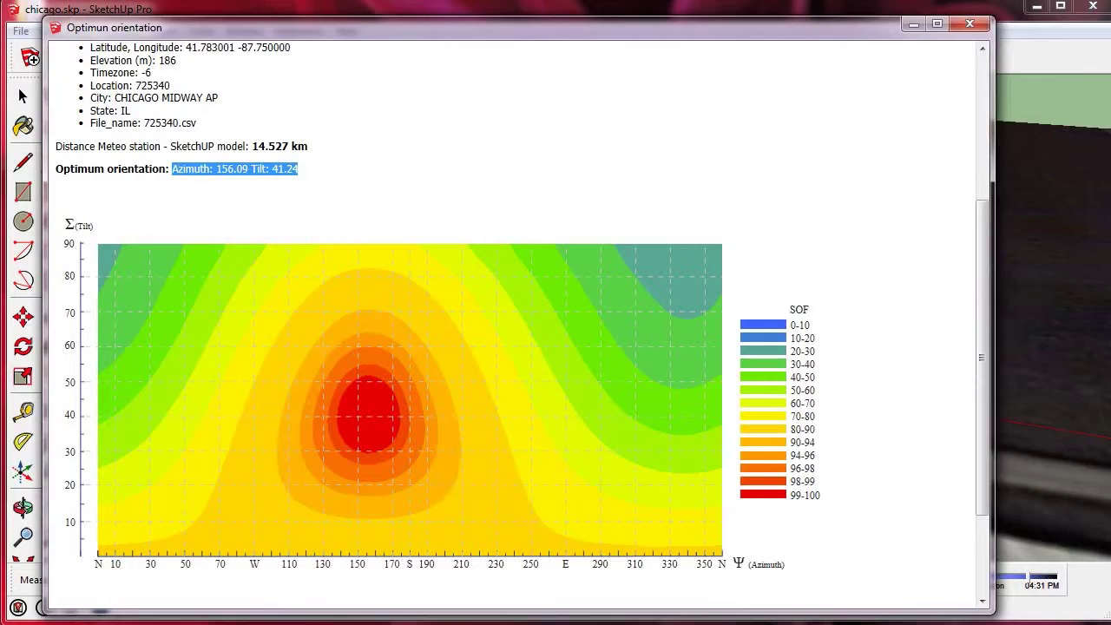
left_click_drag(949, 116, 695, 34)
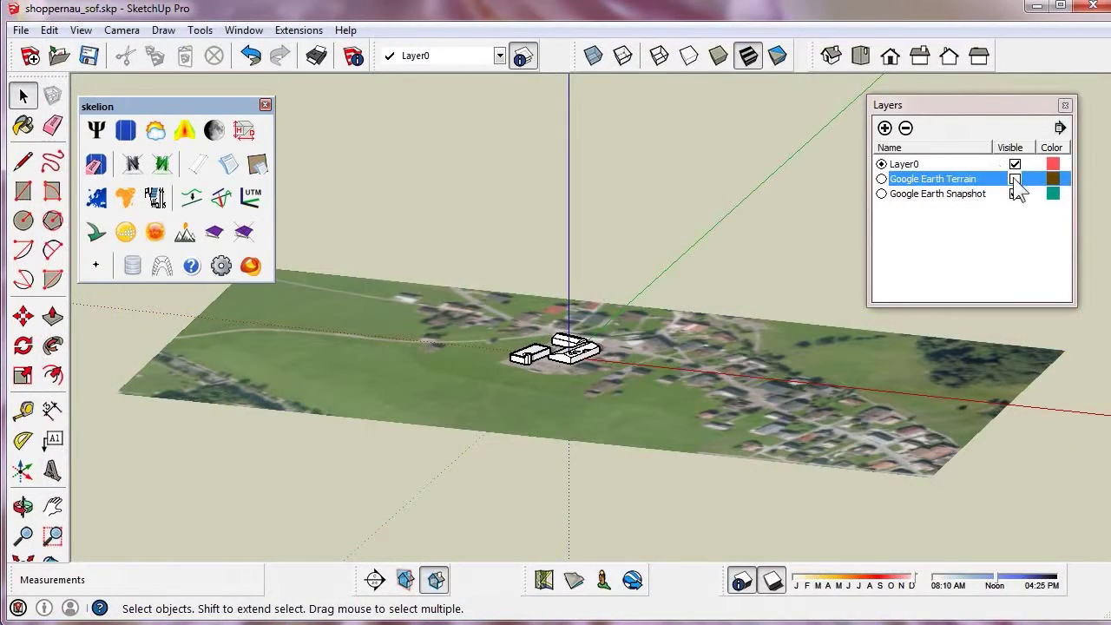
- Make the Google Earth Terrain layer visible and open Skelion's Relief map
left_click(1014, 179)
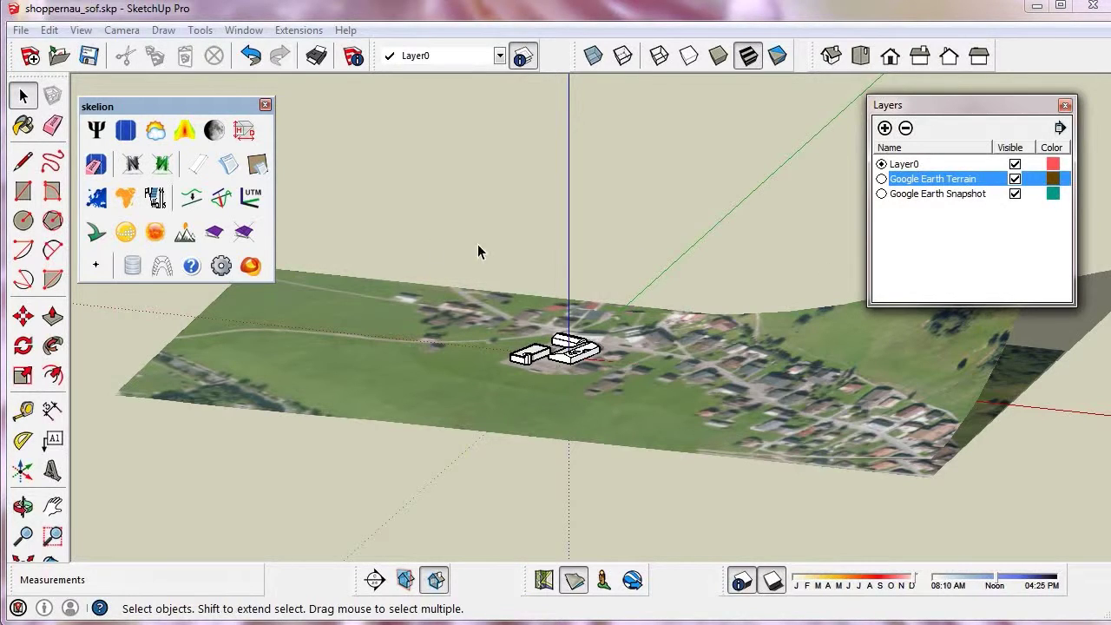
left_click(185, 236)
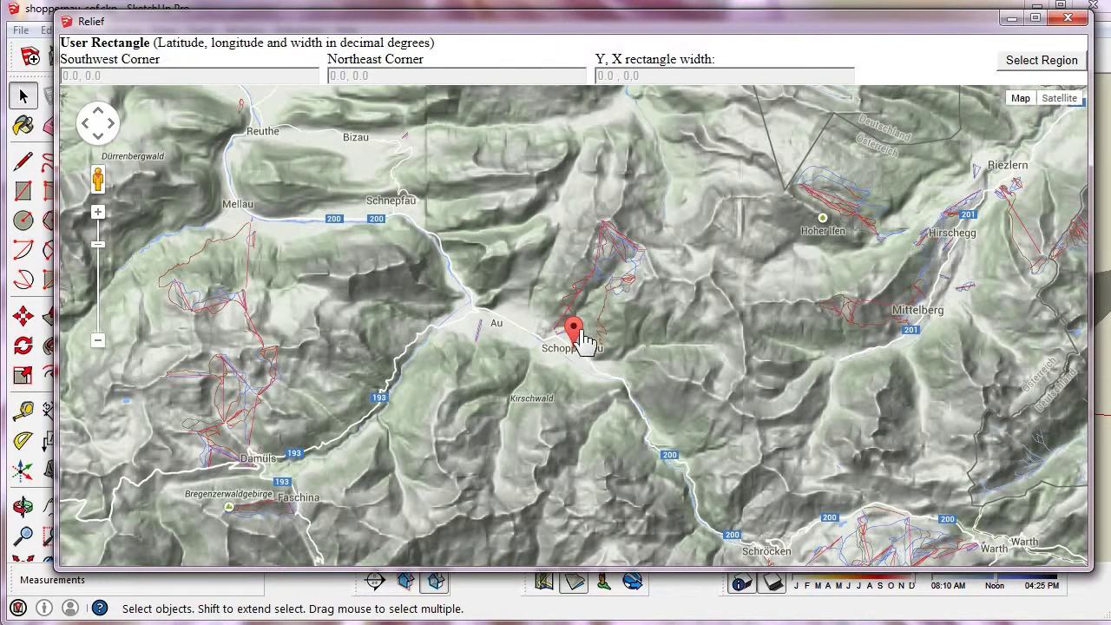
- Mark a region and drag its northeast and southwest corners to tightly frame Schoppernau
mouse_move(586, 341)
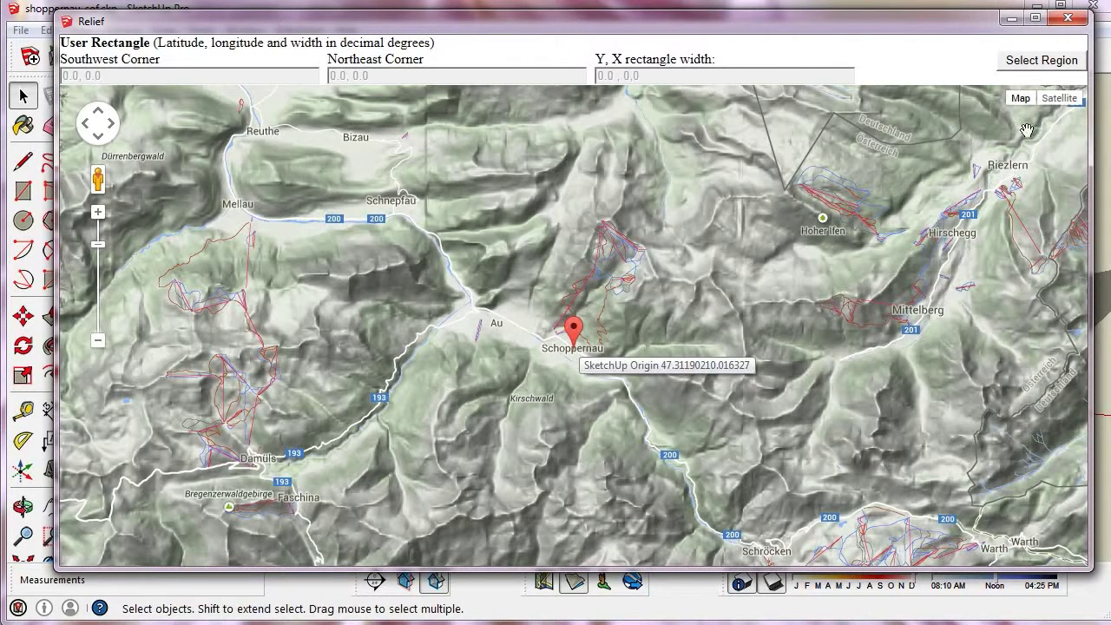
left_click(1049, 64)
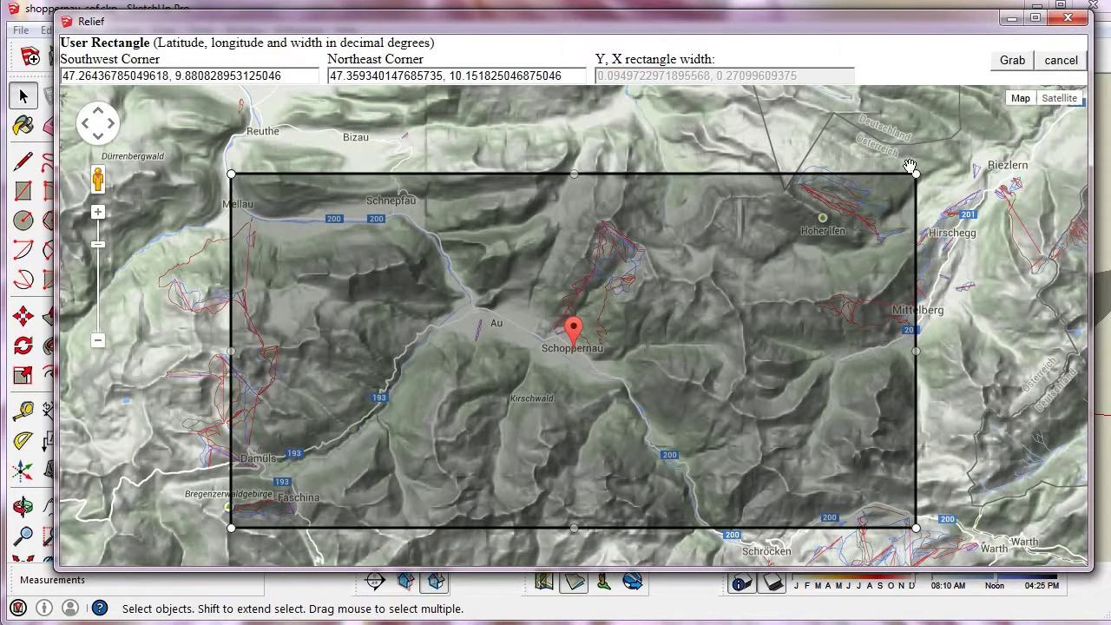
left_click_drag(915, 173, 639, 261)
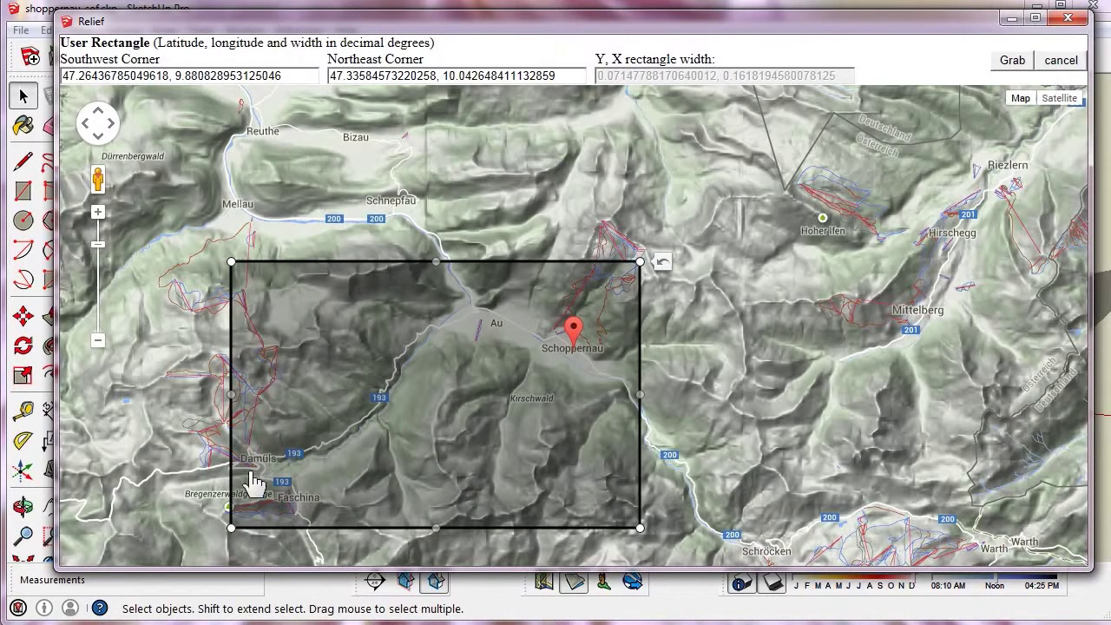
left_click_drag(229, 528, 489, 424)
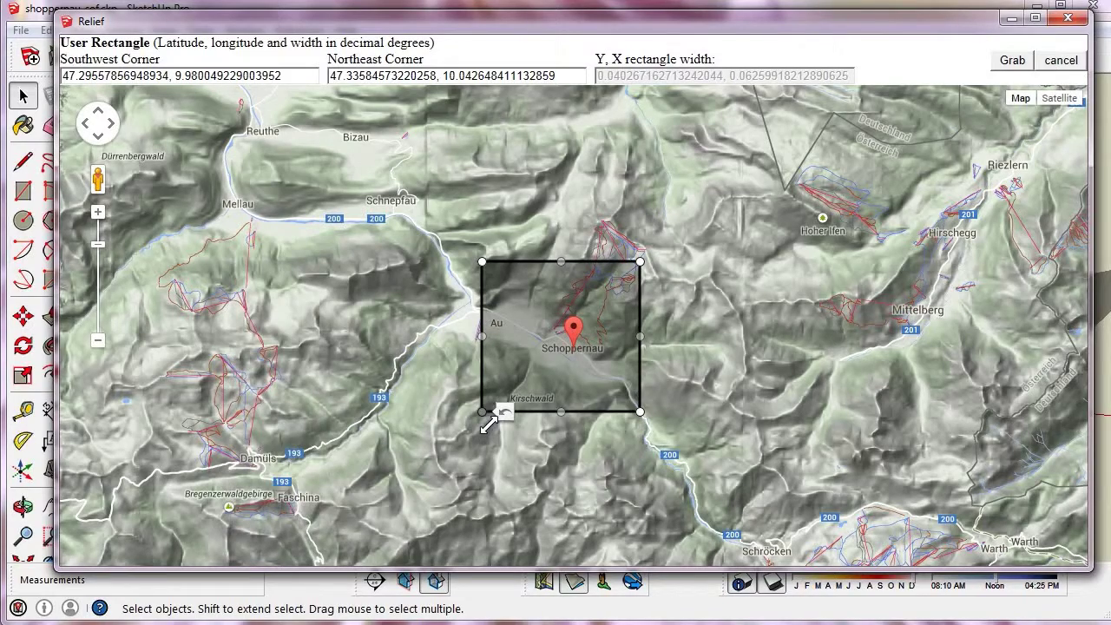
- Grab the relief terrain for the marked region and orbit to inspect the imported surface
left_click(1012, 63)
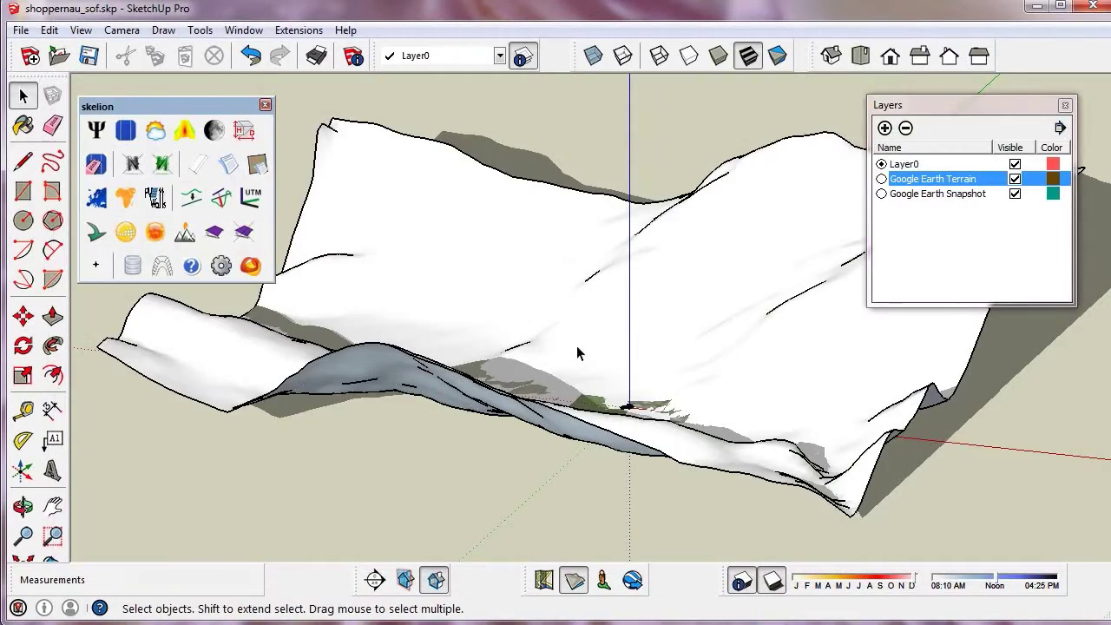
middle_click_drag(577, 353, 607, 473)
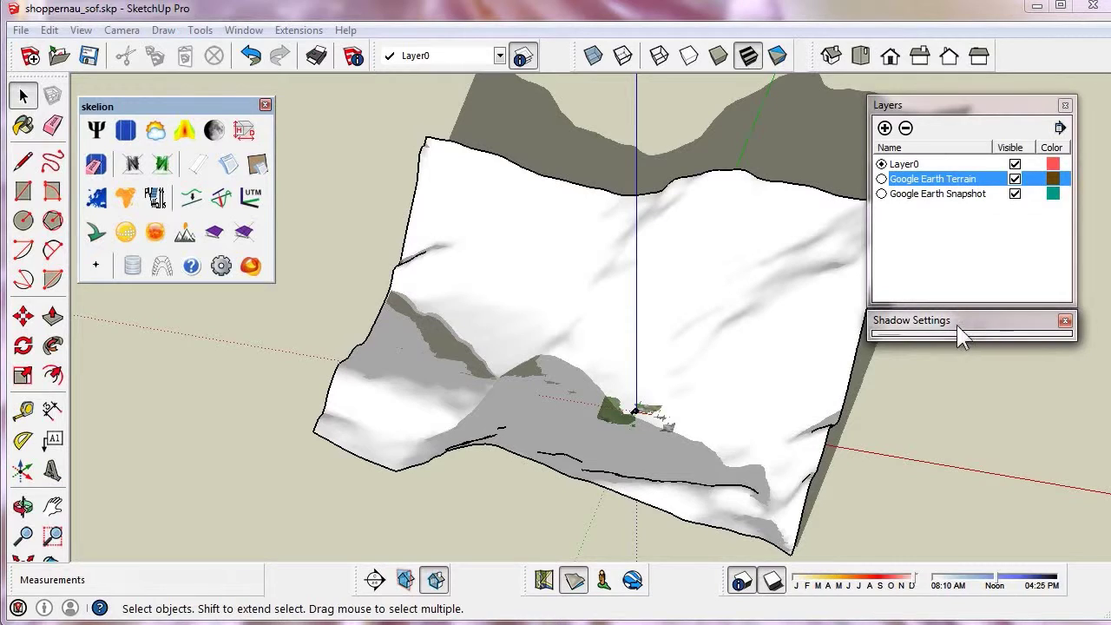
- Set shadows to 11:06 on 21 December with On ground off, then zoom in on the buildings
left_click(956, 323)
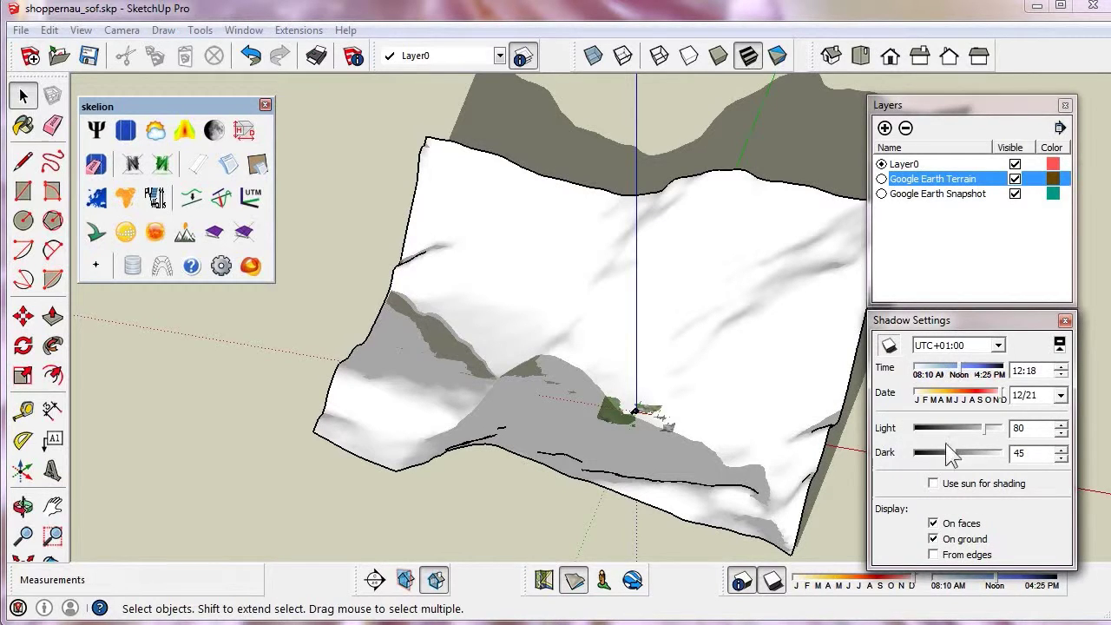
left_click_drag(958, 370, 988, 368)
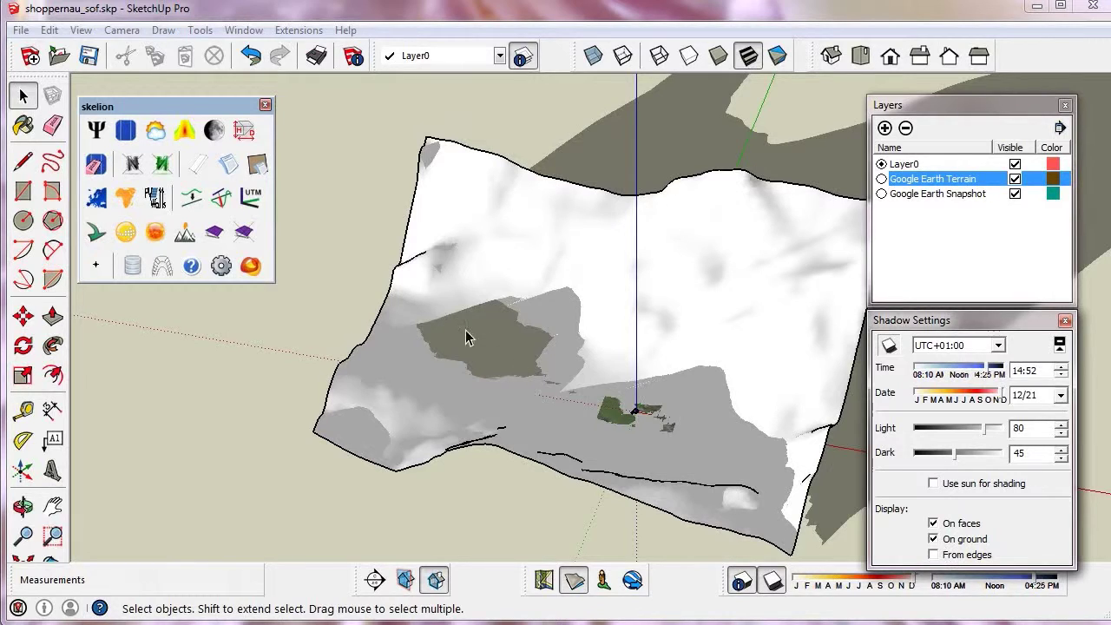
left_click(934, 540)
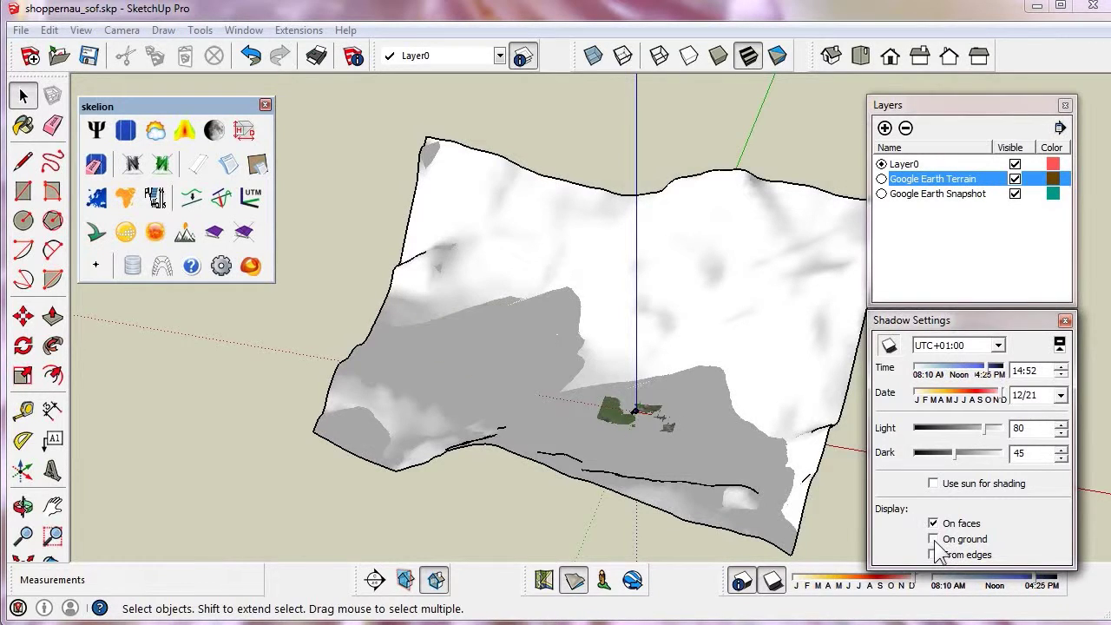
mouse_move(996, 371)
left_mouse_down()
mouse_move(942, 373)
mouse_move(954, 373)
left_mouse_up()
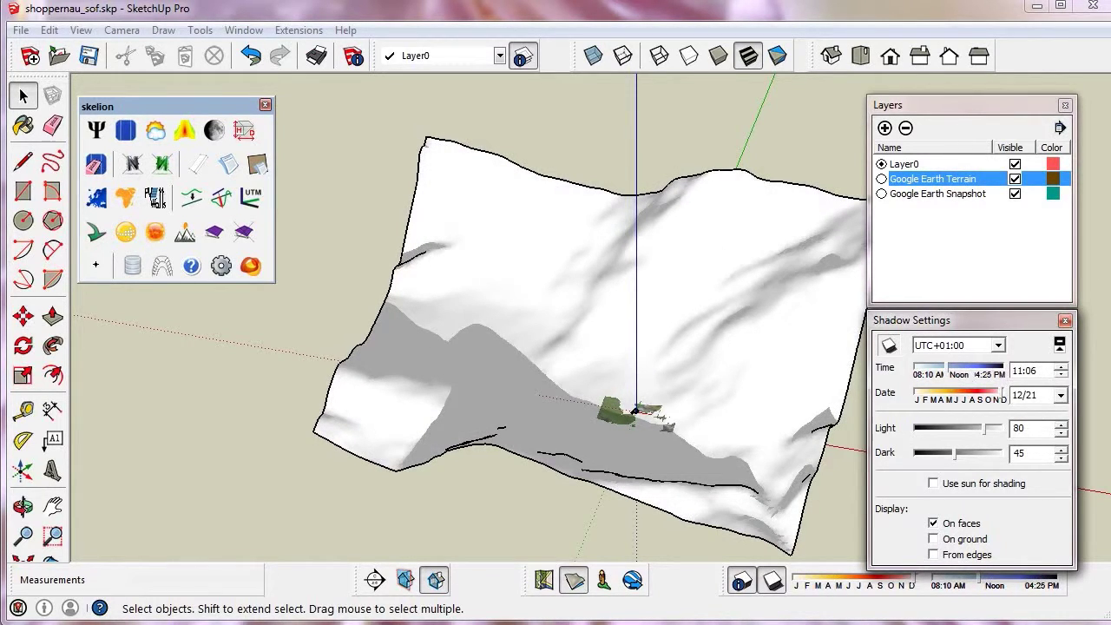
scroll(613, 424, "up", 8)
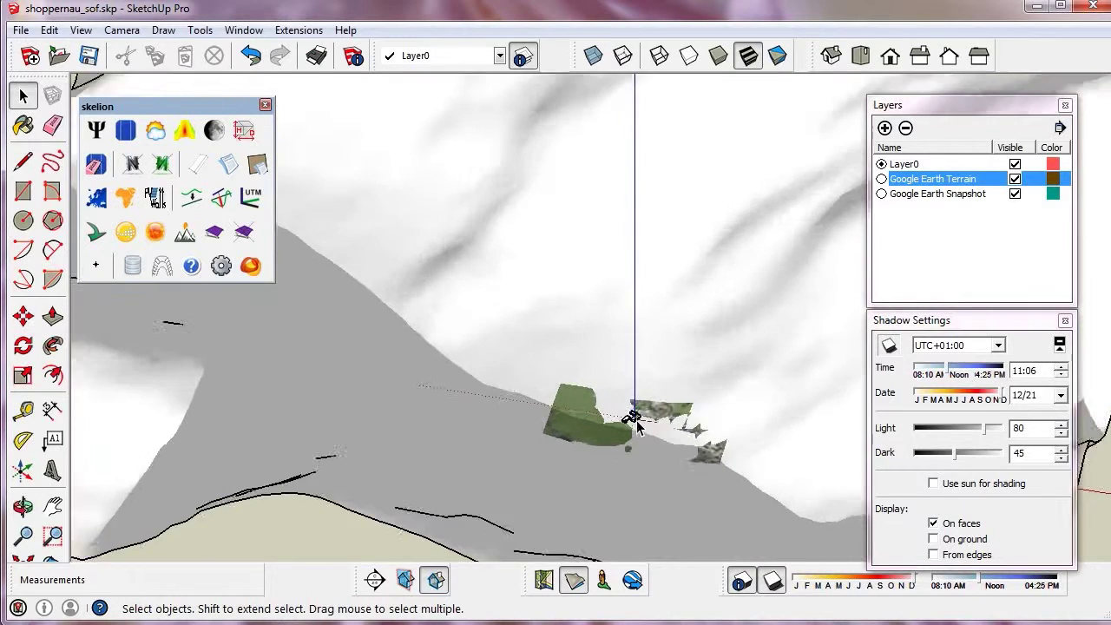
scroll(613, 424, "up", 10)
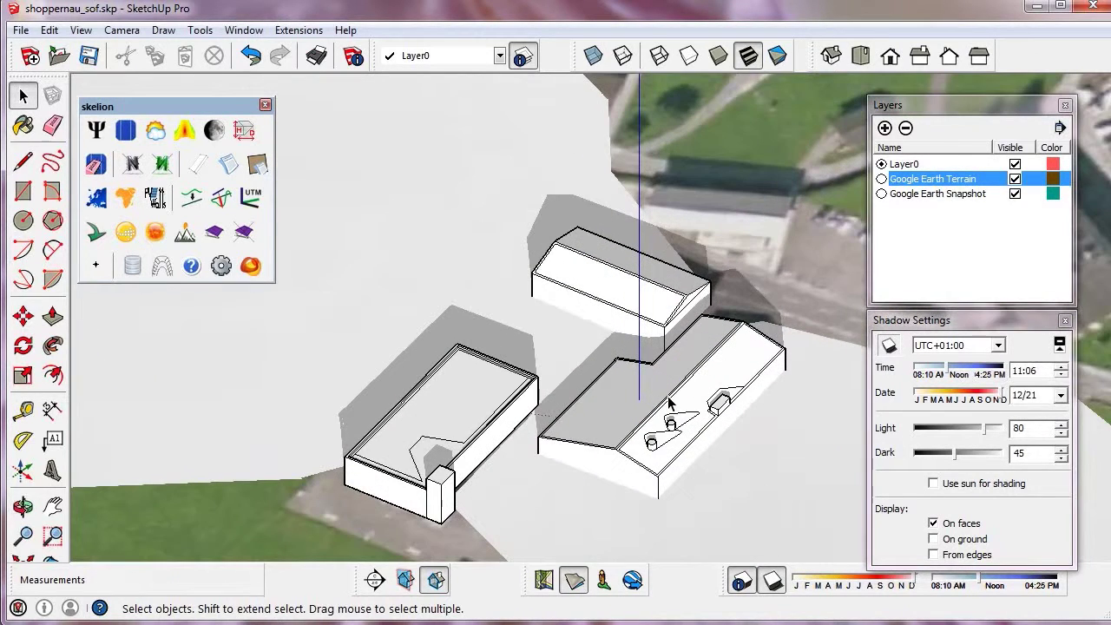
- Hide the Google Earth Terrain and Snapshot layers, then place and select a construction point on the right roof
left_click(1014, 179)
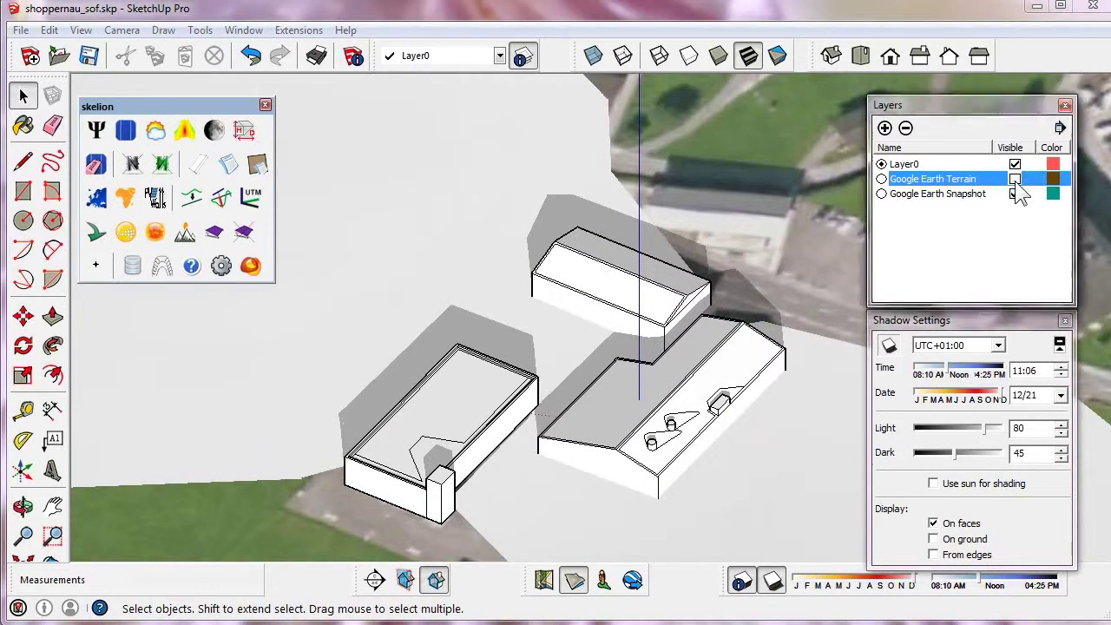
left_click(1014, 193)
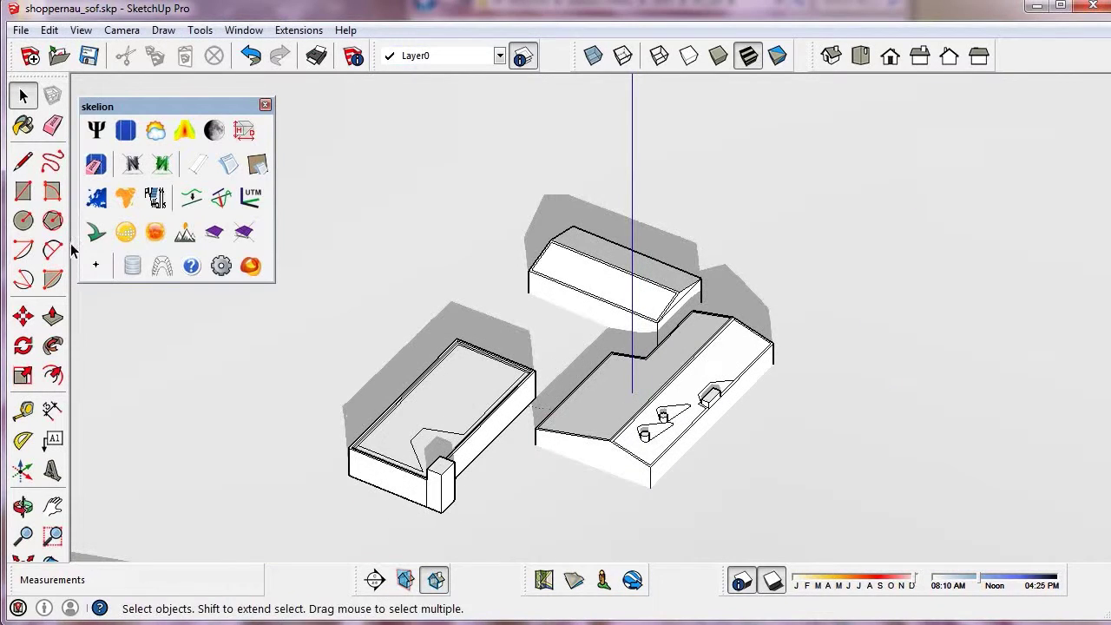
left_click(96, 264)
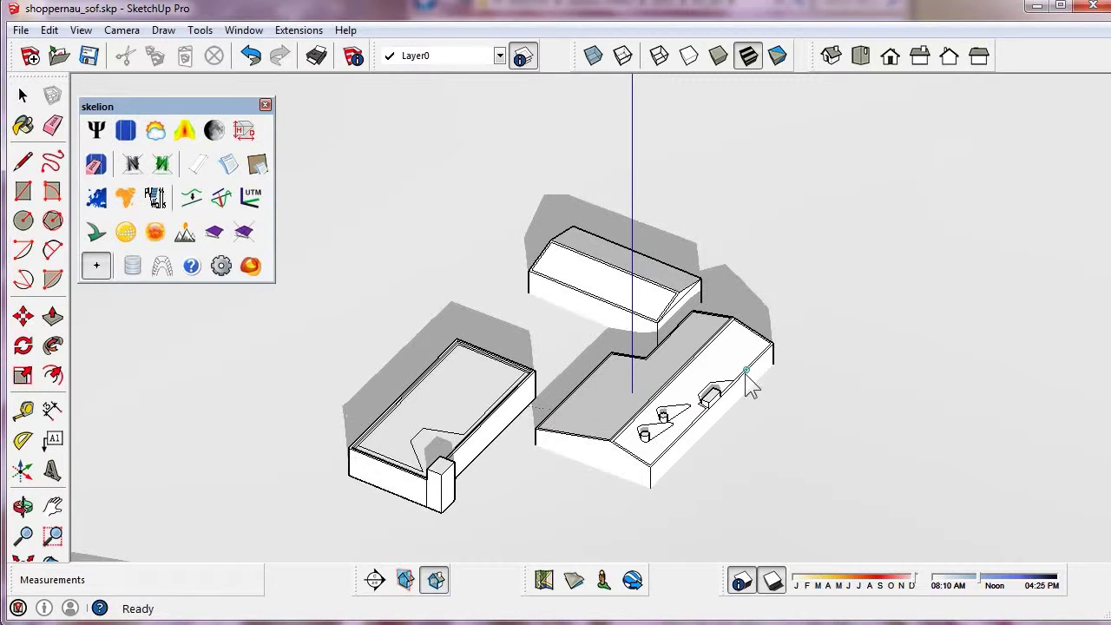
left_click(730, 355)
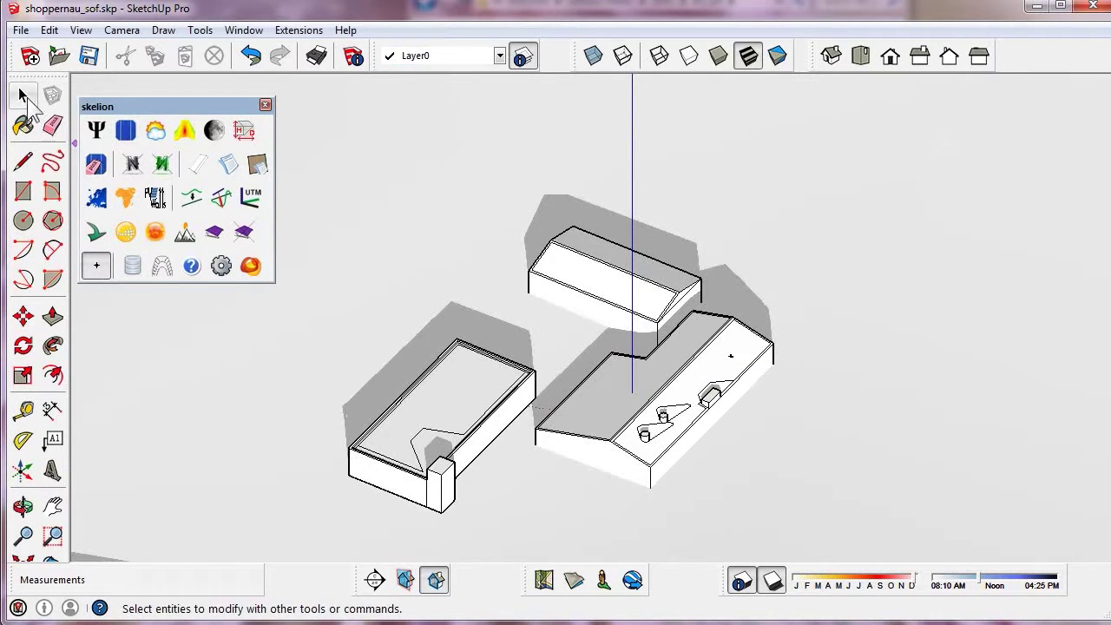
left_click(24, 97)
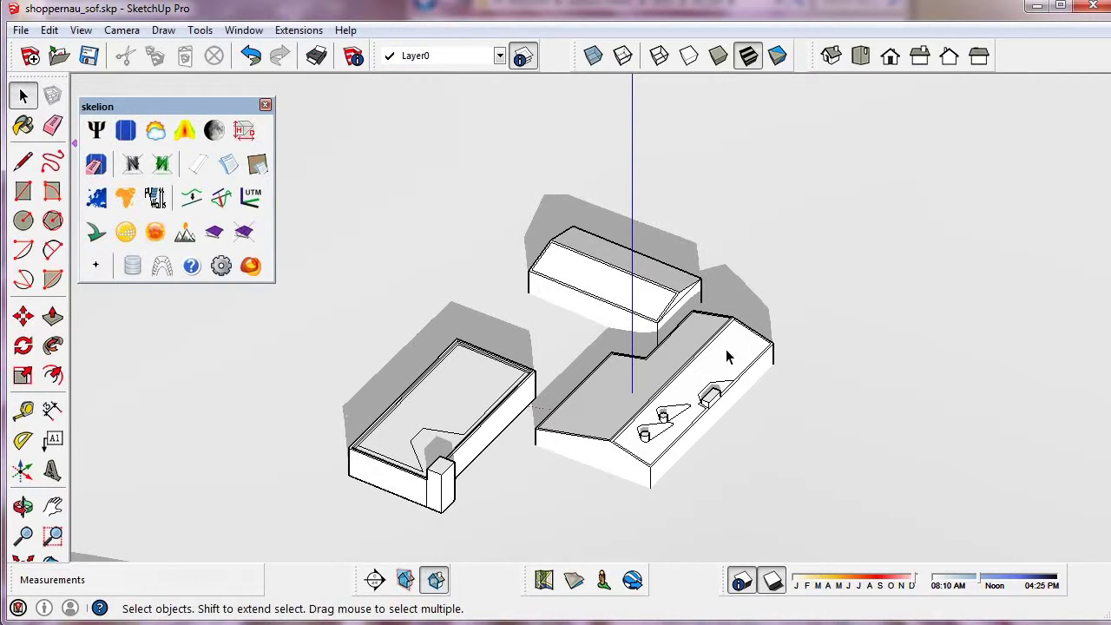
left_click(741, 370)
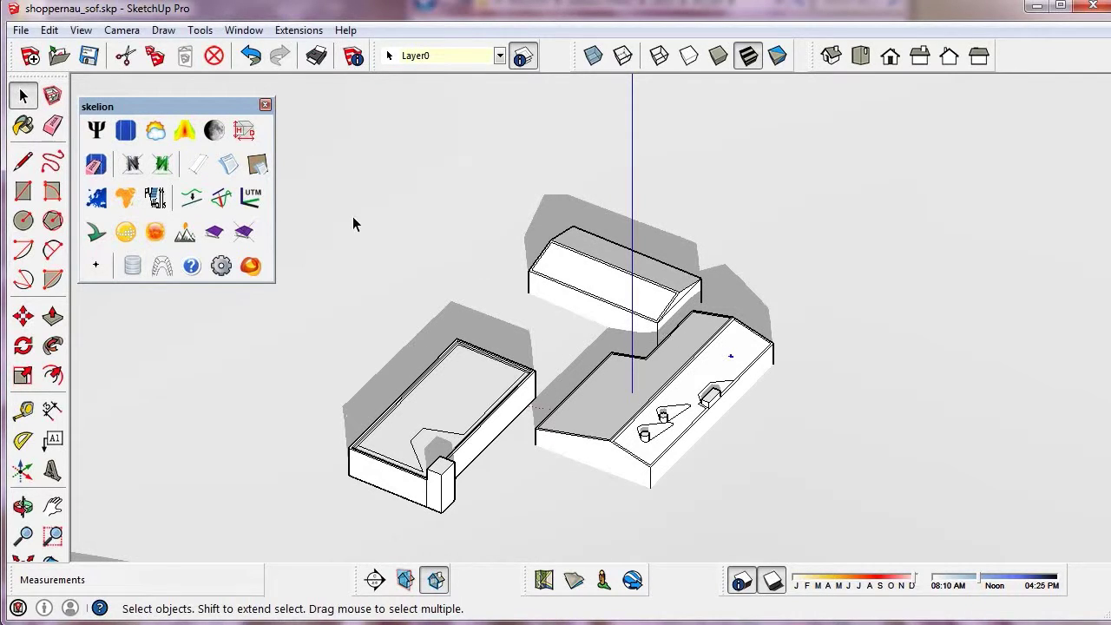
- Generate the roof point's SOF chart, read its optimum (azimuth 167.48, tilt 36.37), then clear the view
left_click(185, 139)
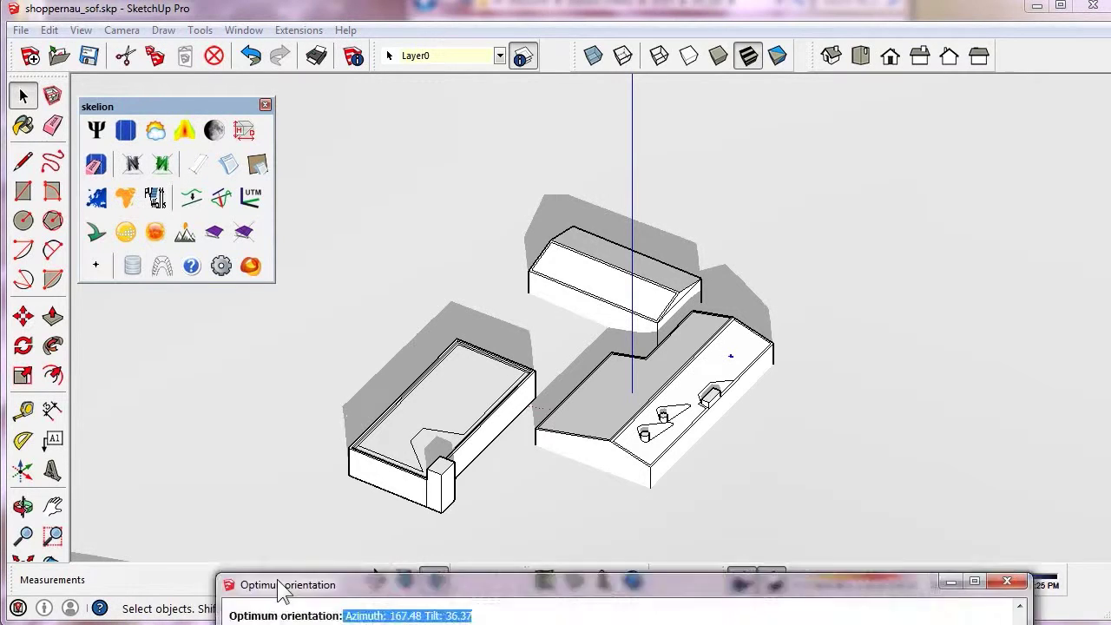
left_click_drag(280, 586, 306, 62)
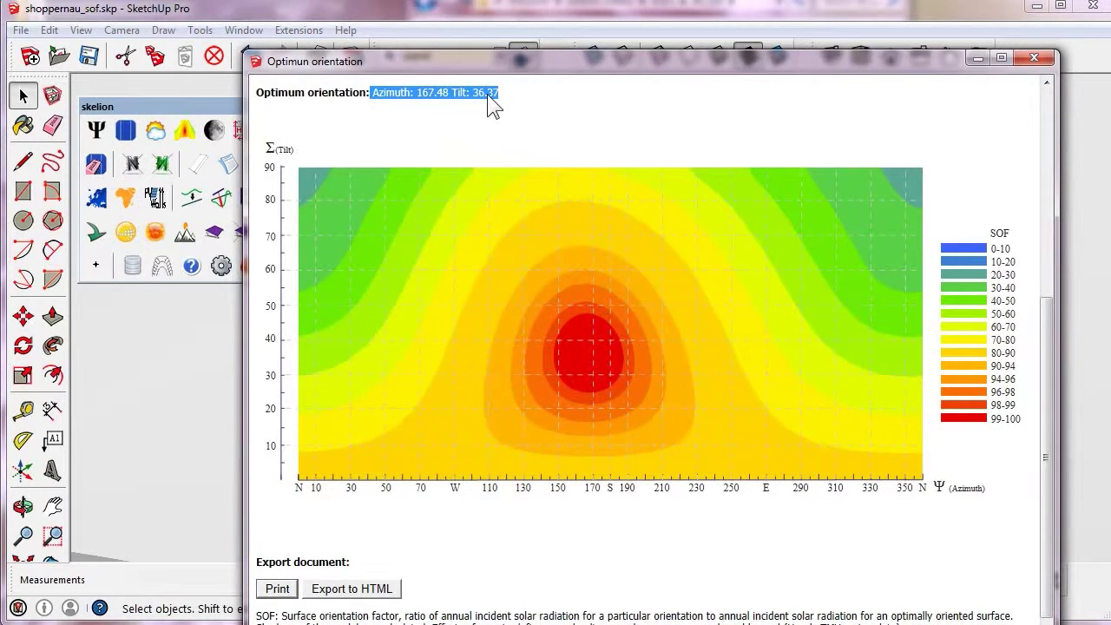
mouse_move(624, 60)
left_mouse_down()
mouse_move(597, 124)
mouse_move(486, 624)
left_mouse_up()
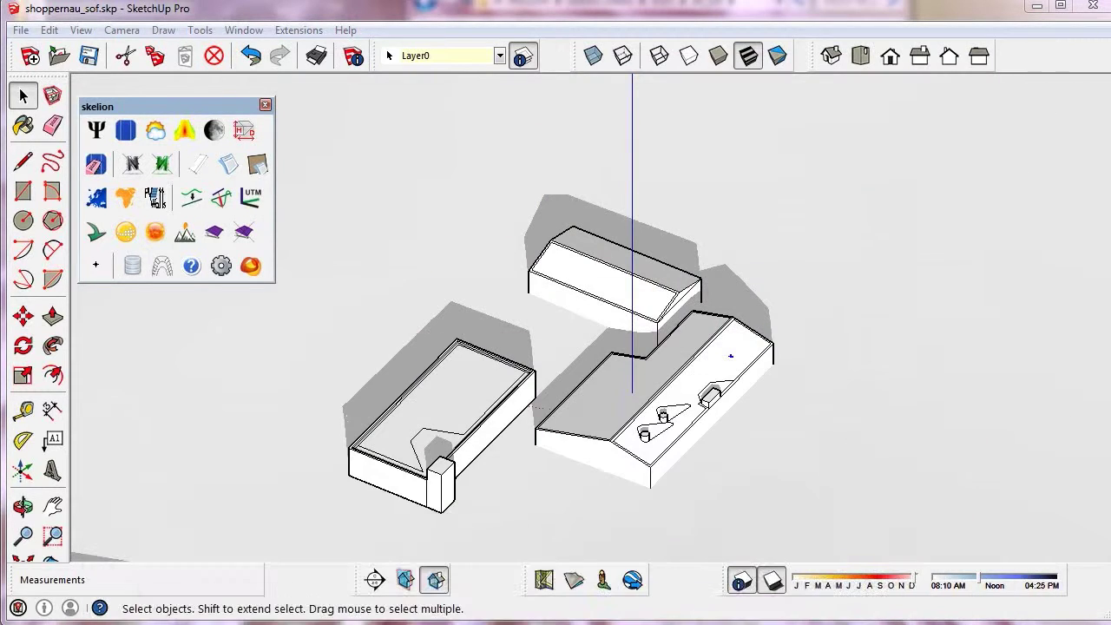
- For the right roof face and an edge, read relative tilt 9.00, 89.98 percent, azimuth 108.64, tilt 24.00
left_click(724, 364)
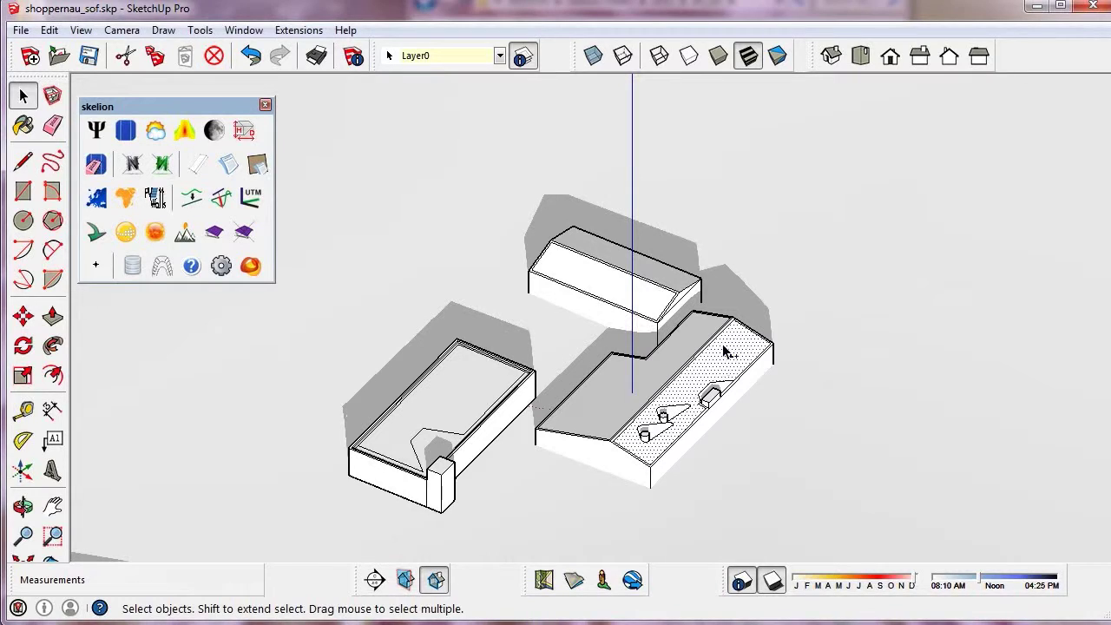
left_click_drag(723, 347, 742, 365)
left_click_drag(749, 499, 699, 49)
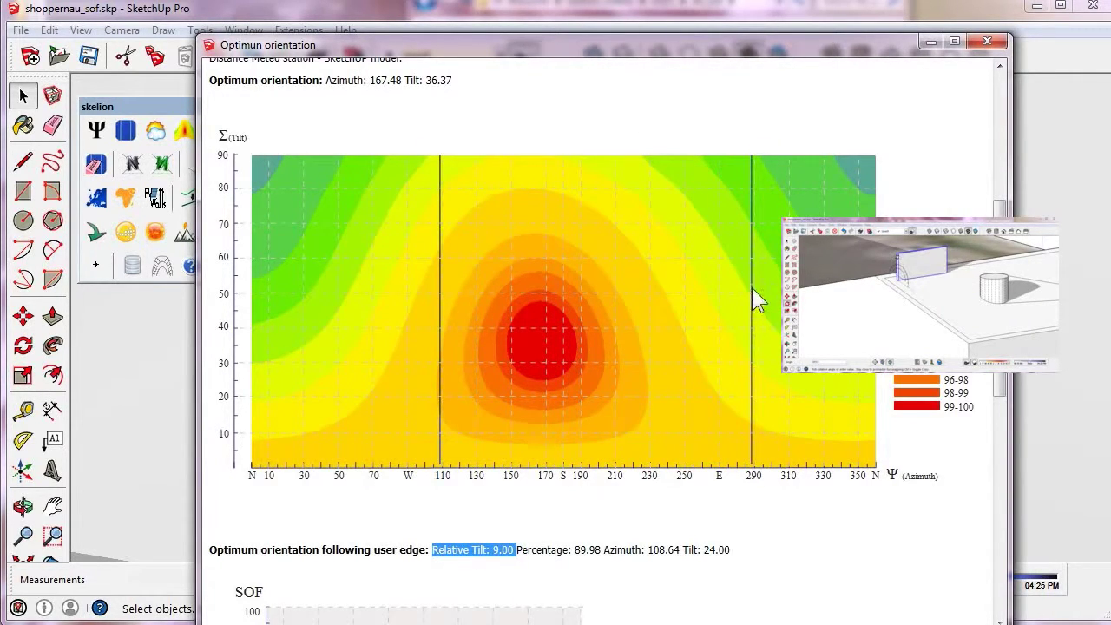
left_click_drag(1005, 230, 1004, 349)
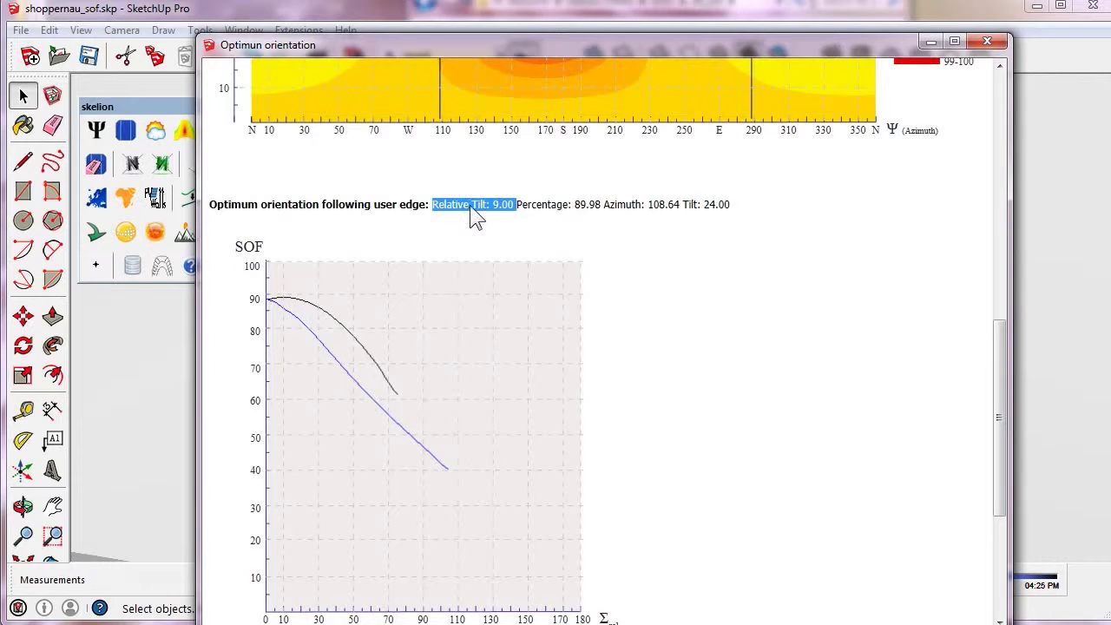
left_click(555, 202)
left_click_drag(517, 204, 601, 201)
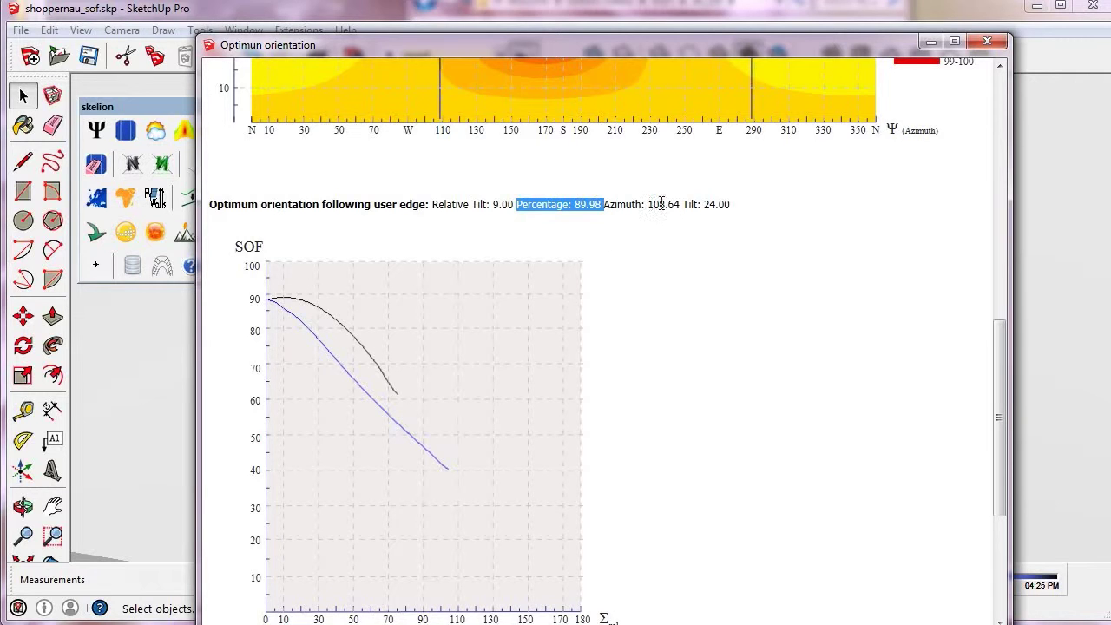
left_click_drag(851, 45, 842, 624)
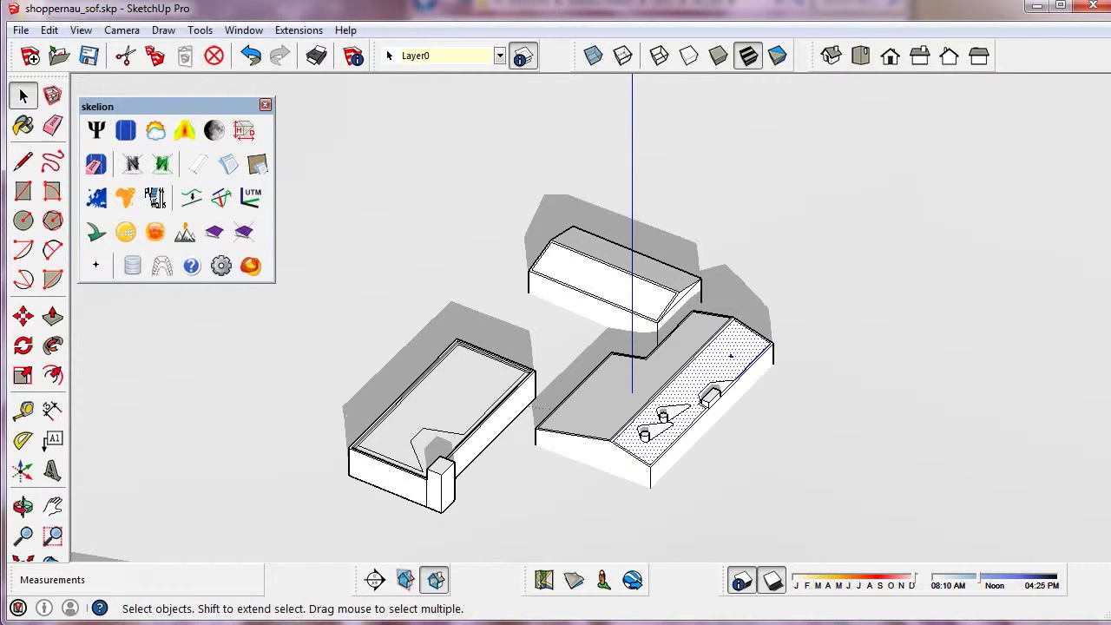
- Read the user-edge optimum in the report: relative tilt 30.00, 99.69 percent, azimuth 174.50, tilt 33.23
left_click_drag(842, 624, 521, 2)
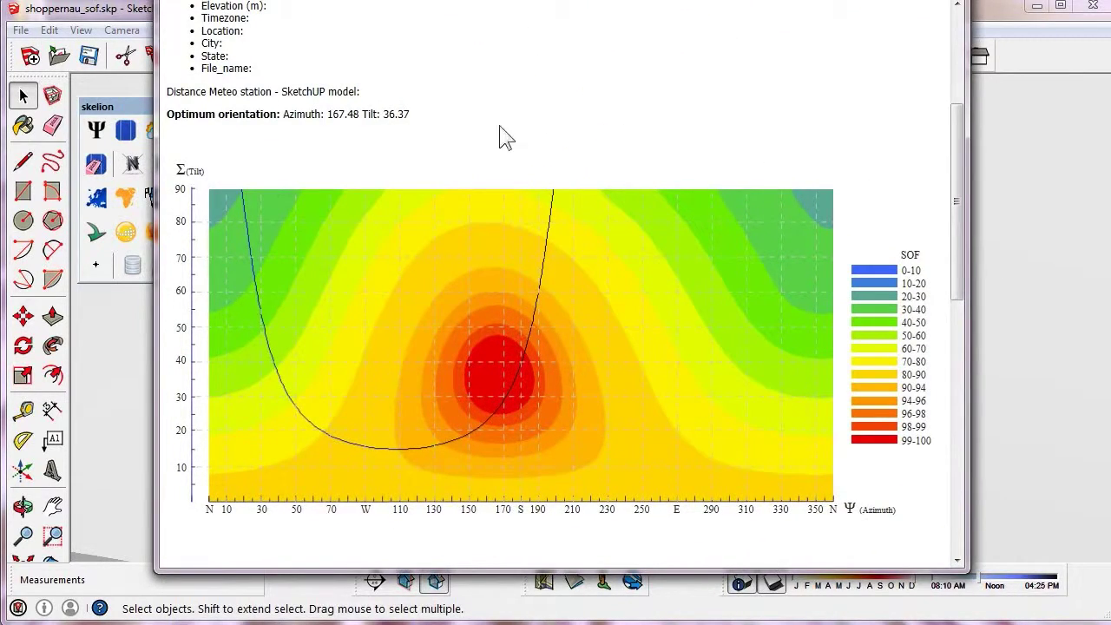
left_click_drag(960, 116, 955, 148)
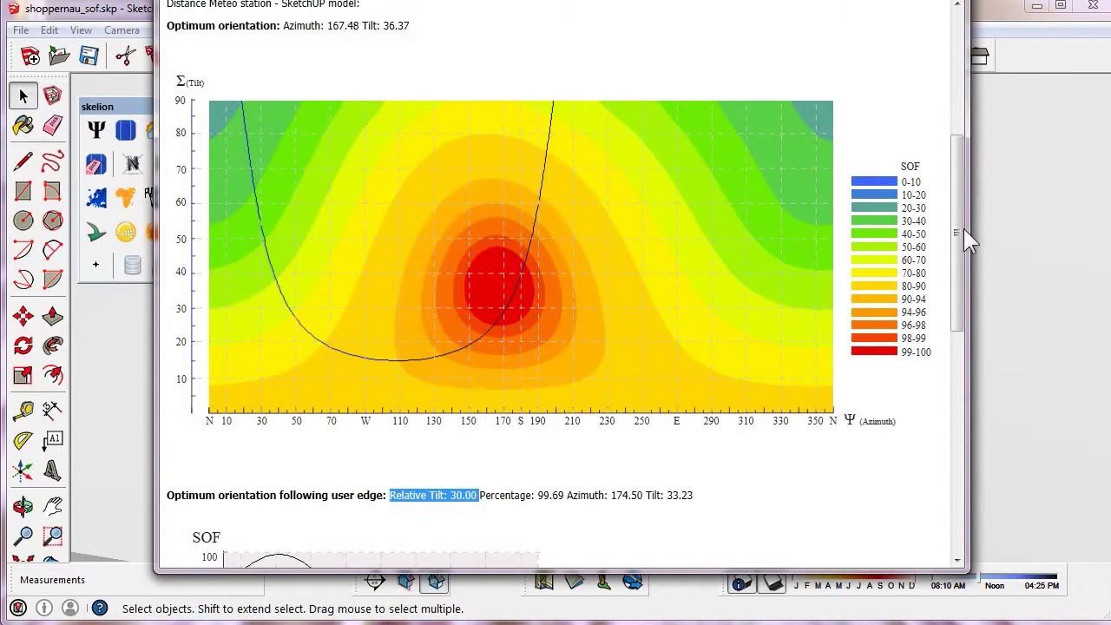
left_click_drag(963, 229, 963, 306)
left_click(522, 279)
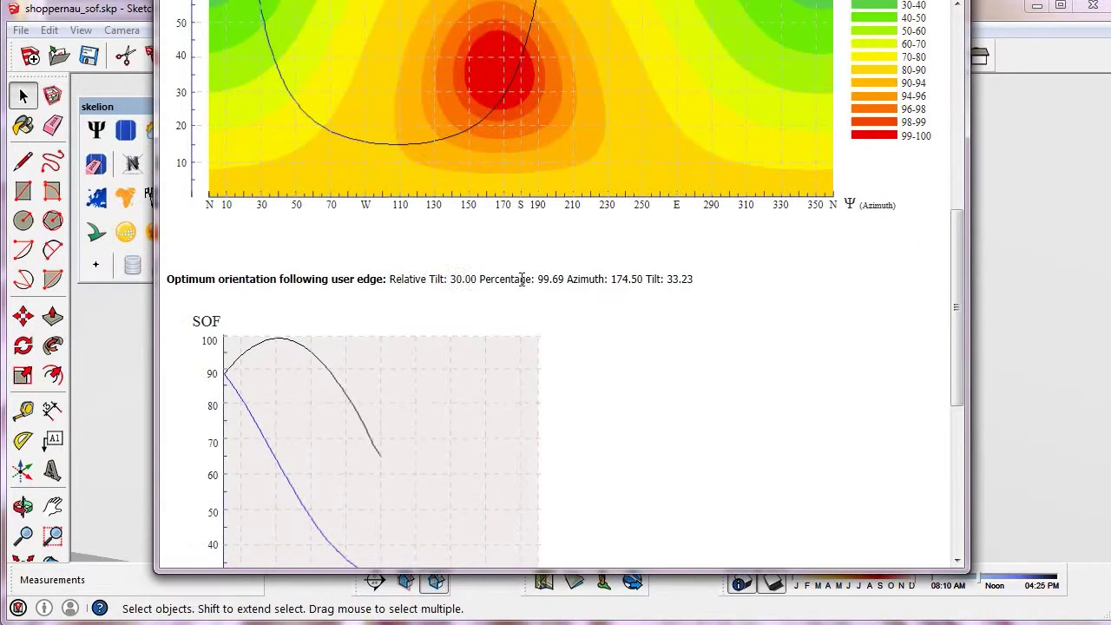
left_click_drag(483, 278, 565, 279)
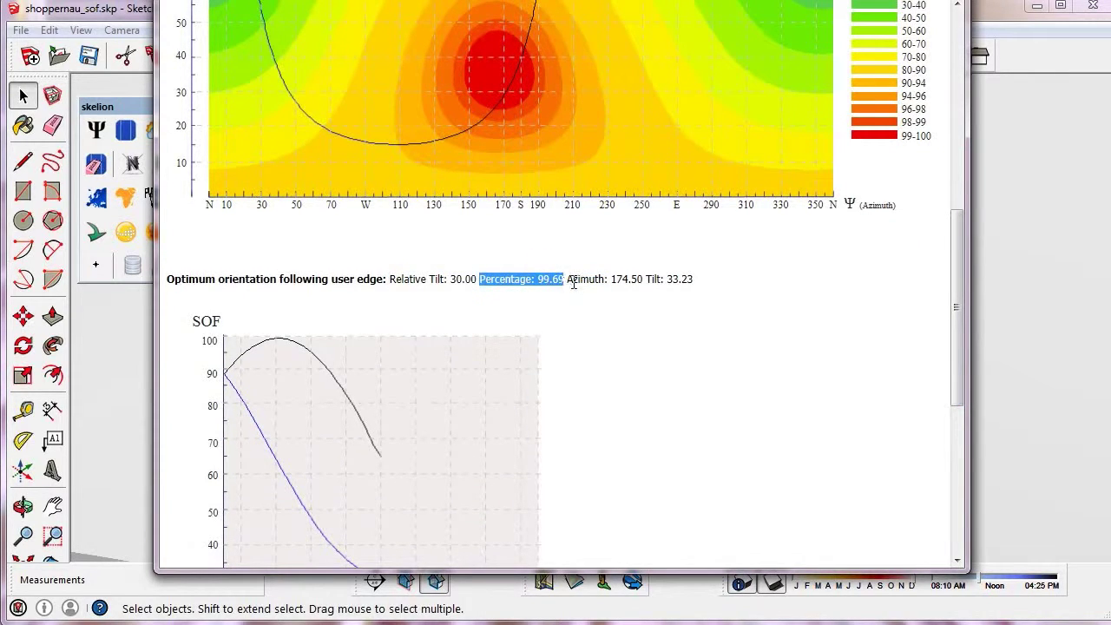